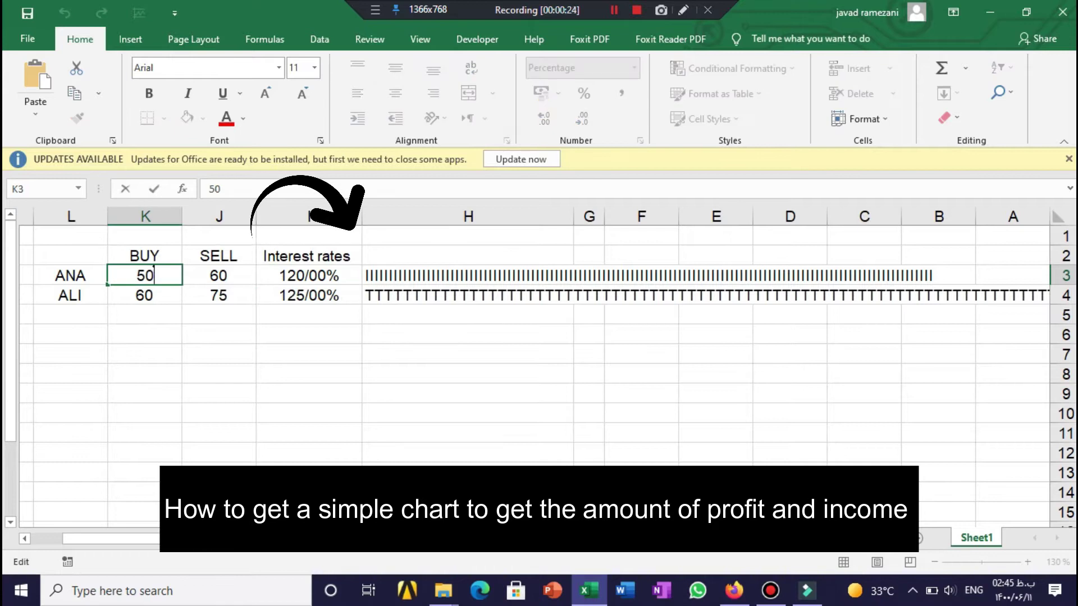
Set the first person's BUY value in K3 to 30, and replace it with 59.
text(30)
click(309, 276)
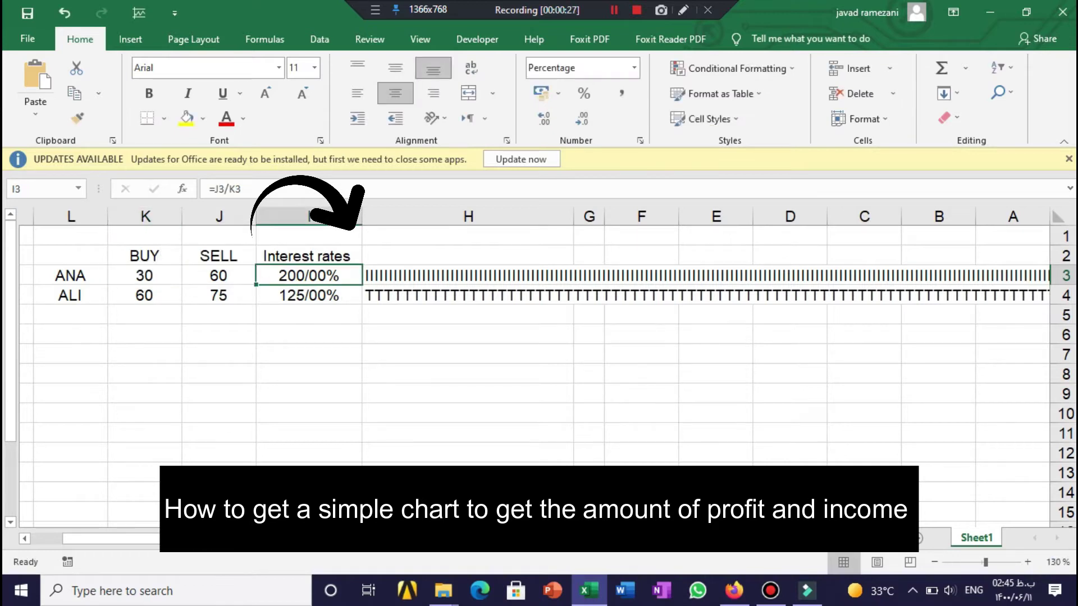
double_click(147, 275)
double_click(147, 276)
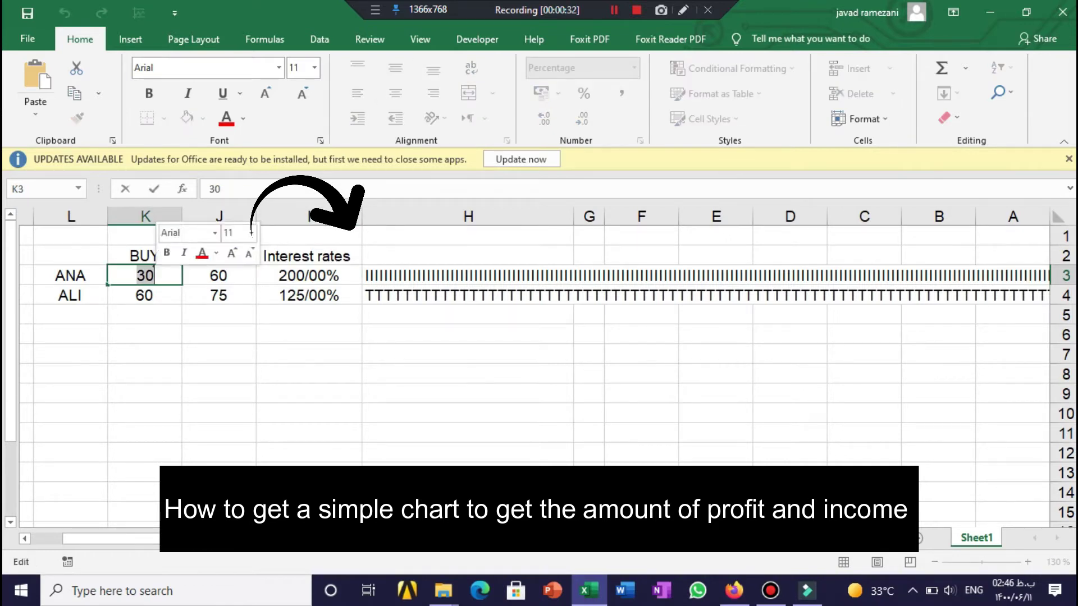
text(59)
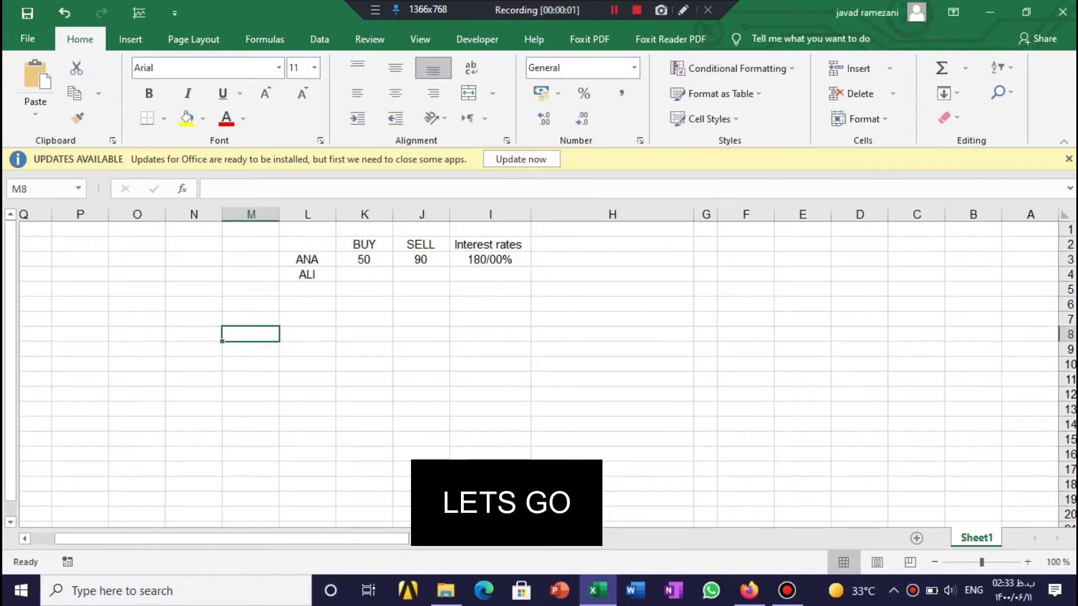
Enter 60 as the BUY value in K4 and 85 as the SELL value in J4.
click(364, 274)
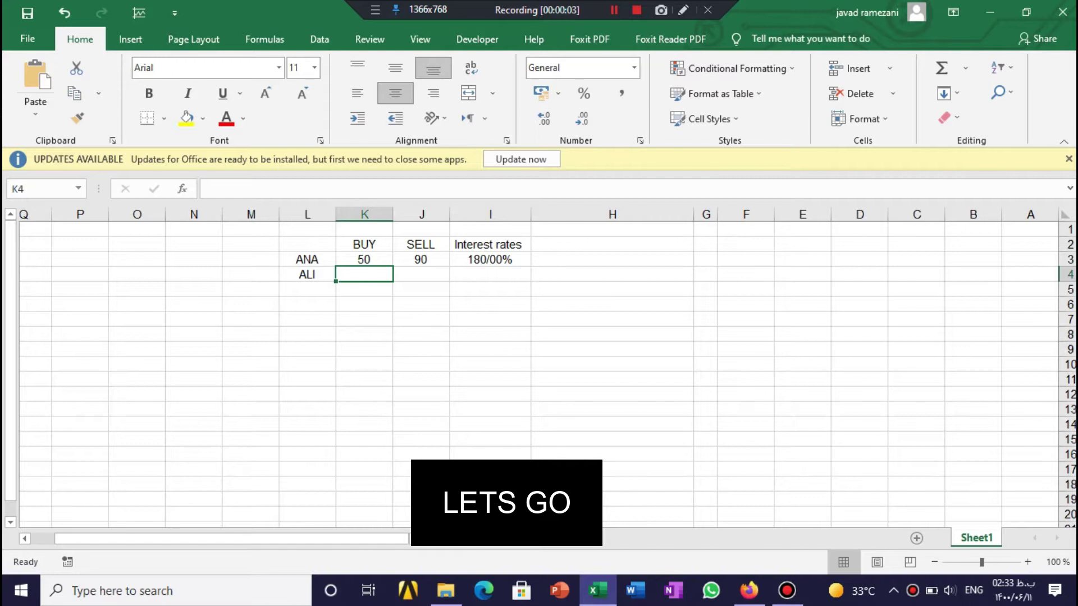
text(60)
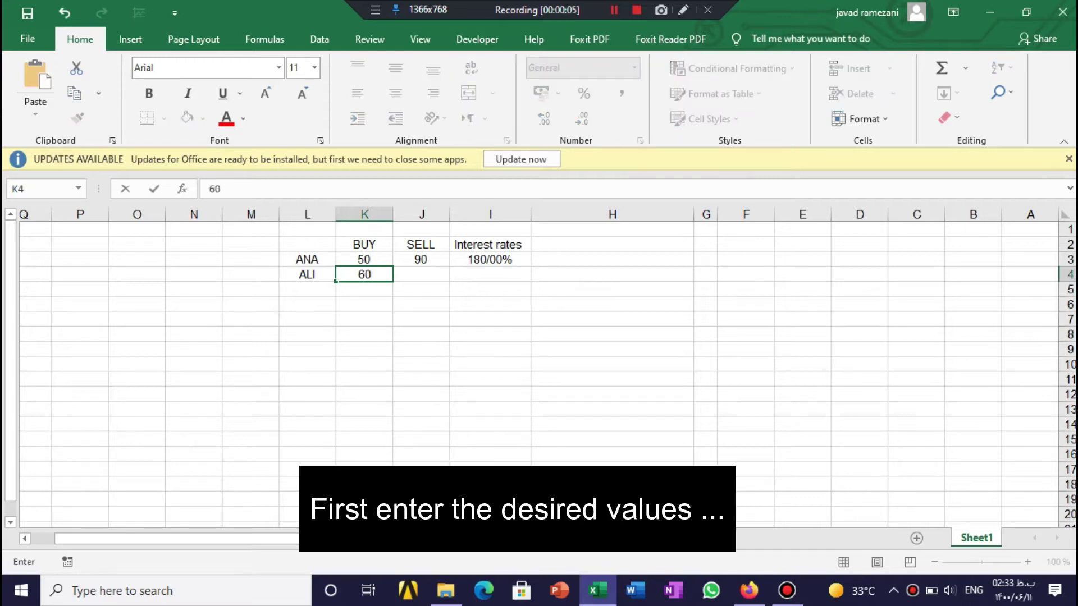
click(422, 275)
text(8)
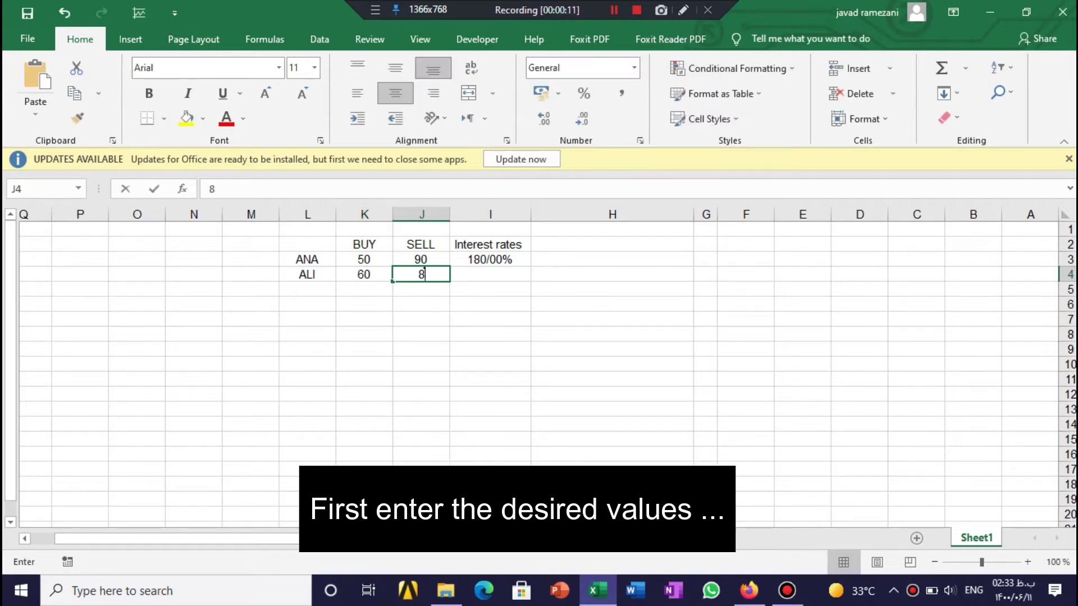
text(5)
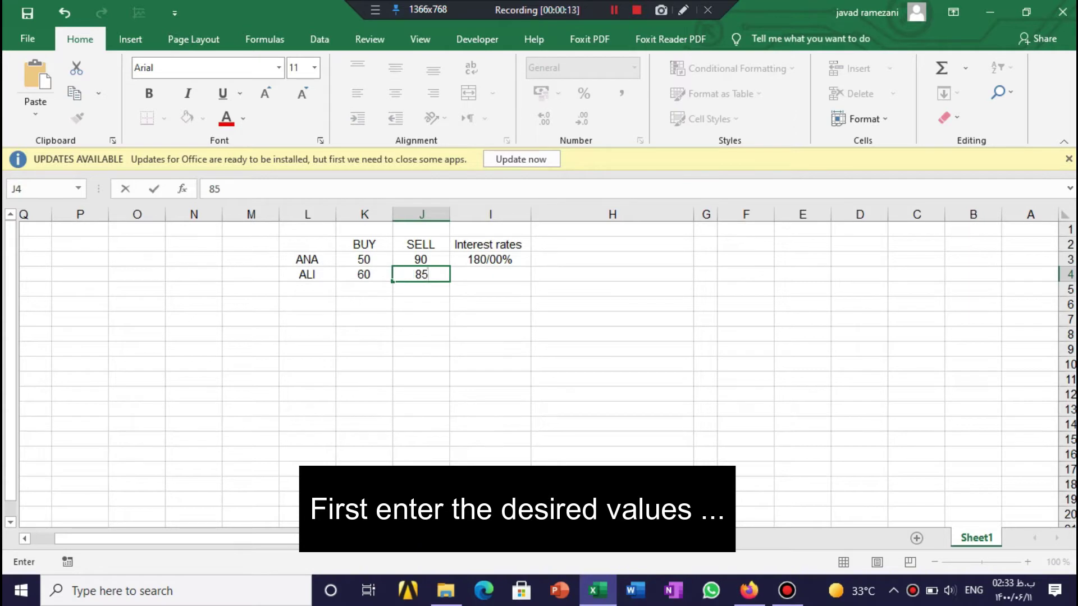
Calculate the second person's interest rate in I4 with the formula =J4/K4.
click(490, 274)
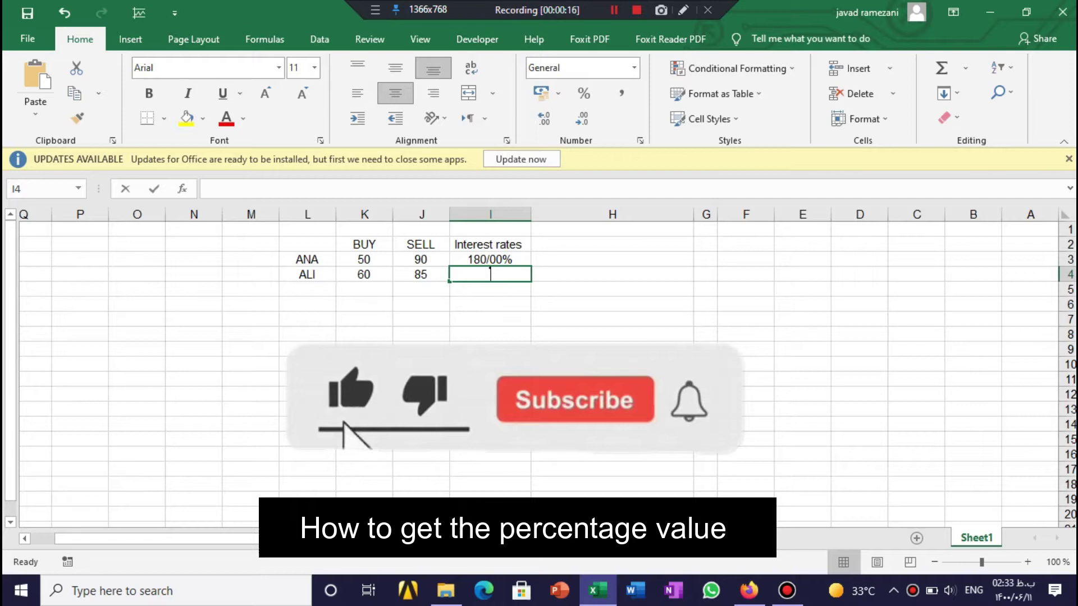
text(=)
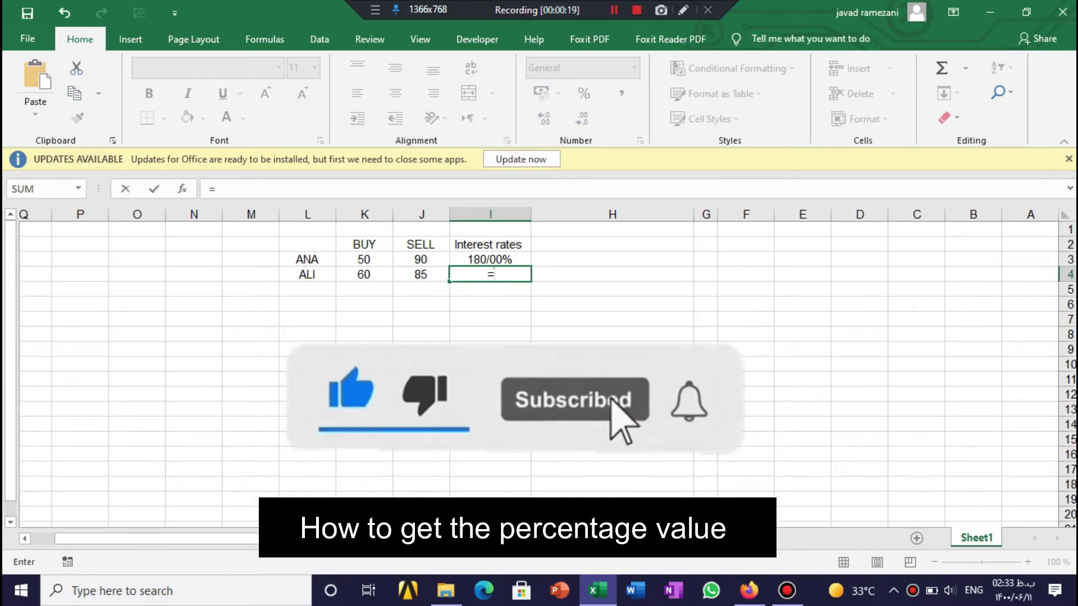
text(J)
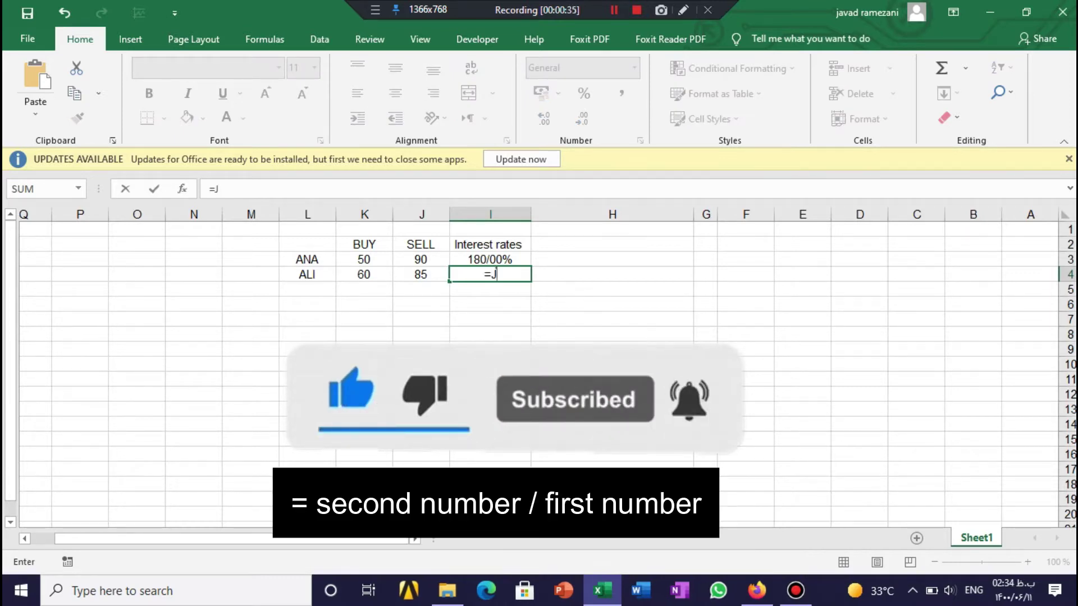
text(4/)
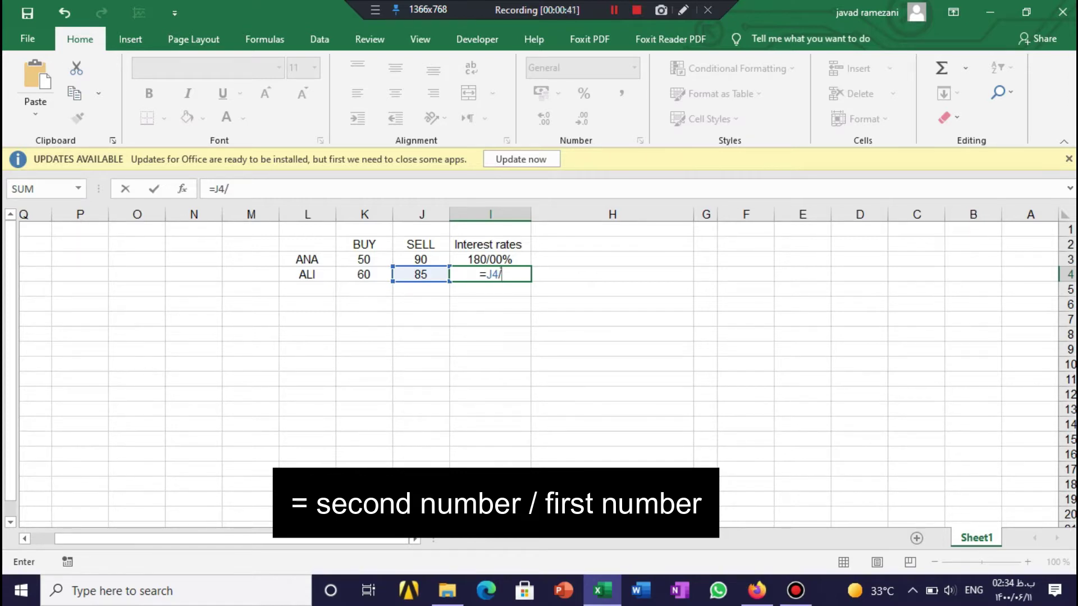
text(K4)
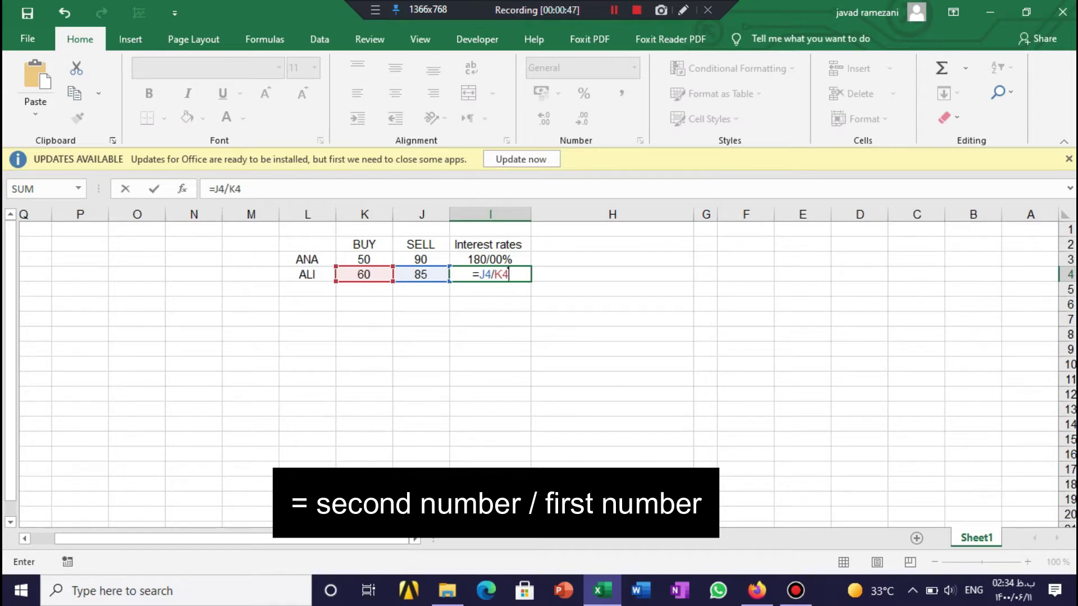
key(Return)
key(Up)
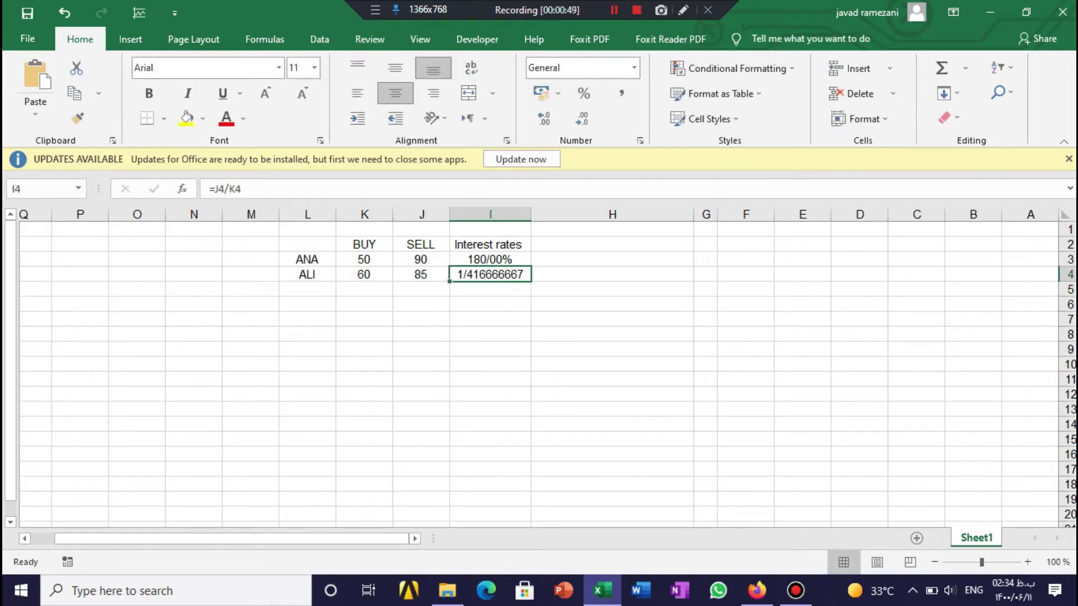
Format the interest rate in I4 as Percentage.
click(633, 71)
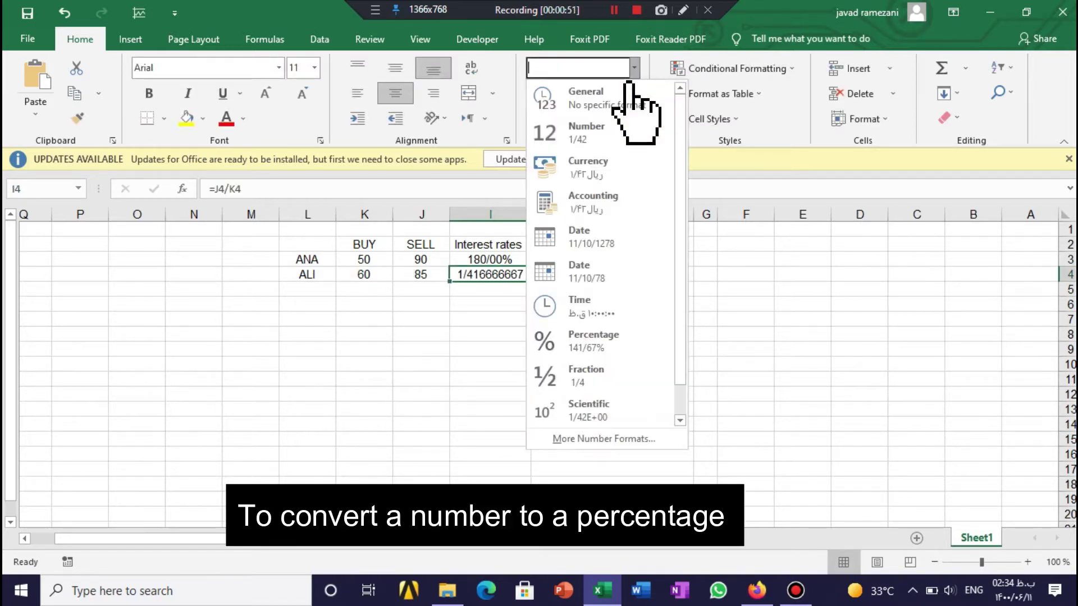
key(Down)
key(Down)
key(Down)
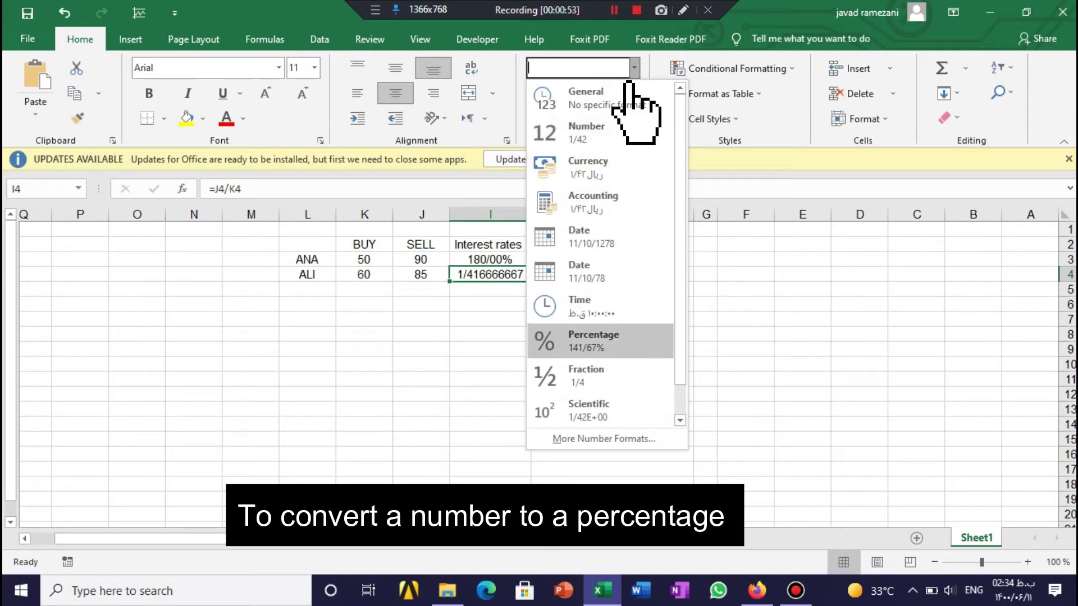
key(Return)
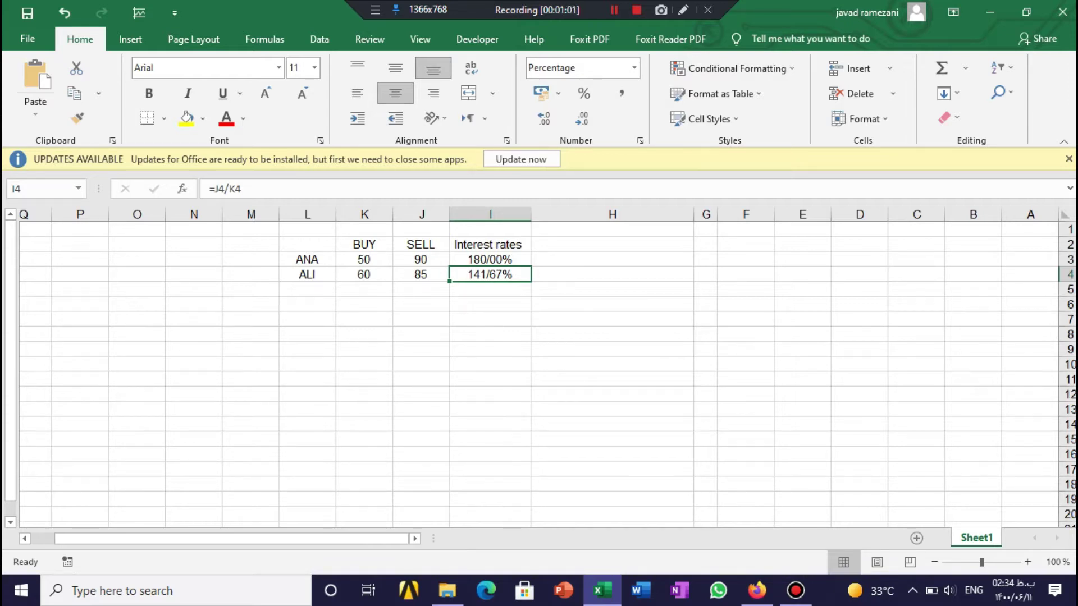
Begin a formula in H3 with the REPT function.
click(613, 259)
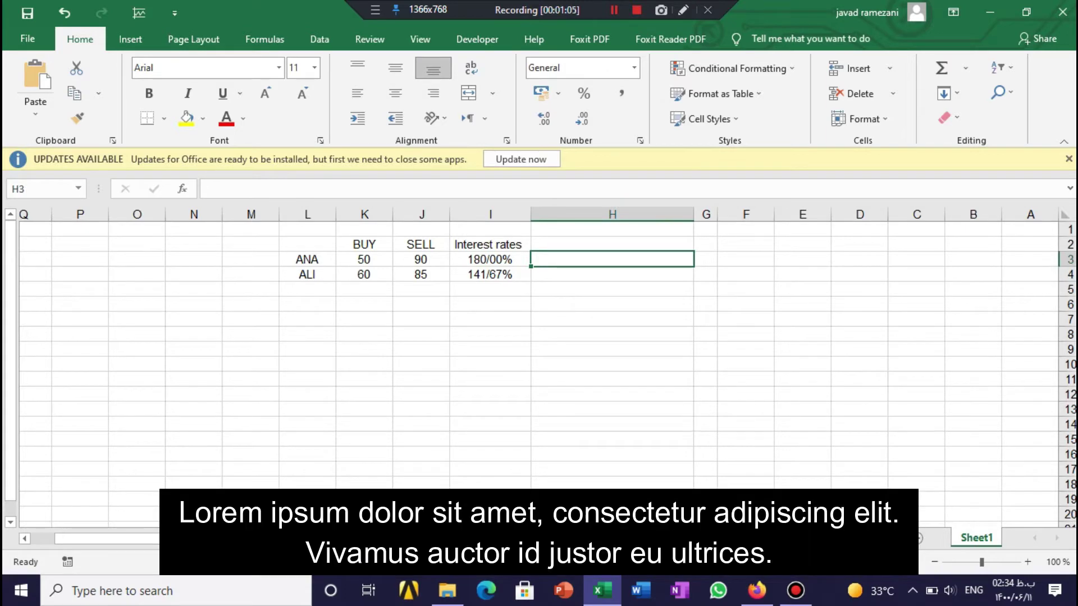
scroll(547, 368, up, 2)
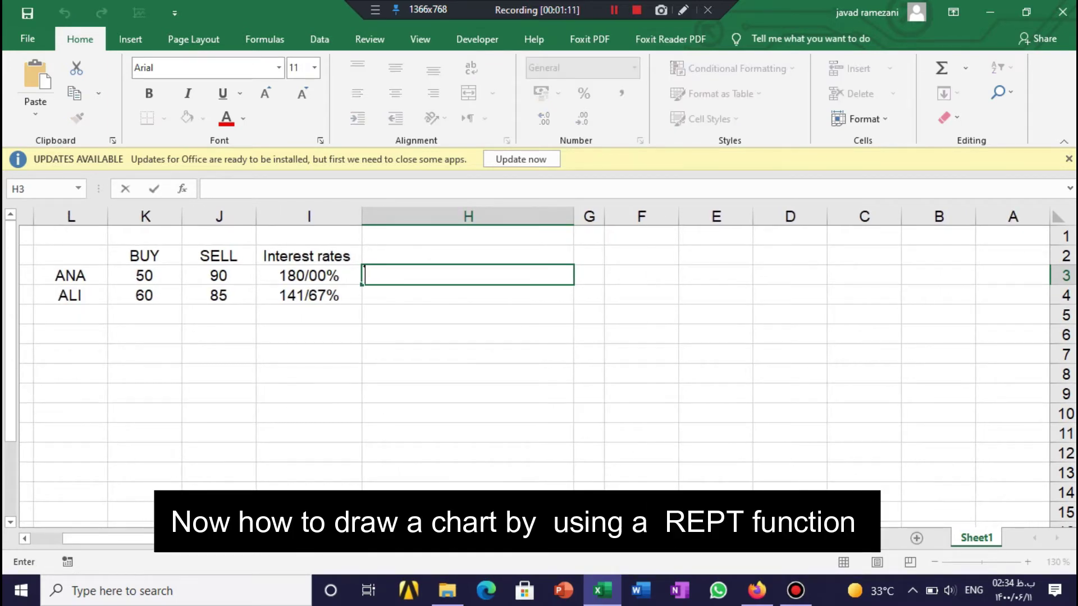
text(=R)
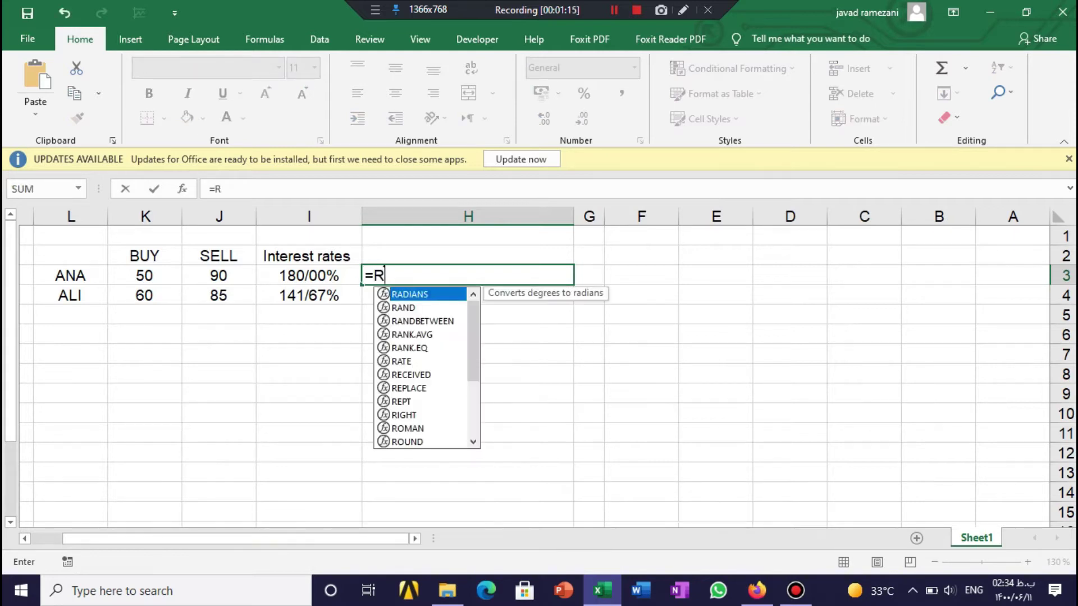
text(E)
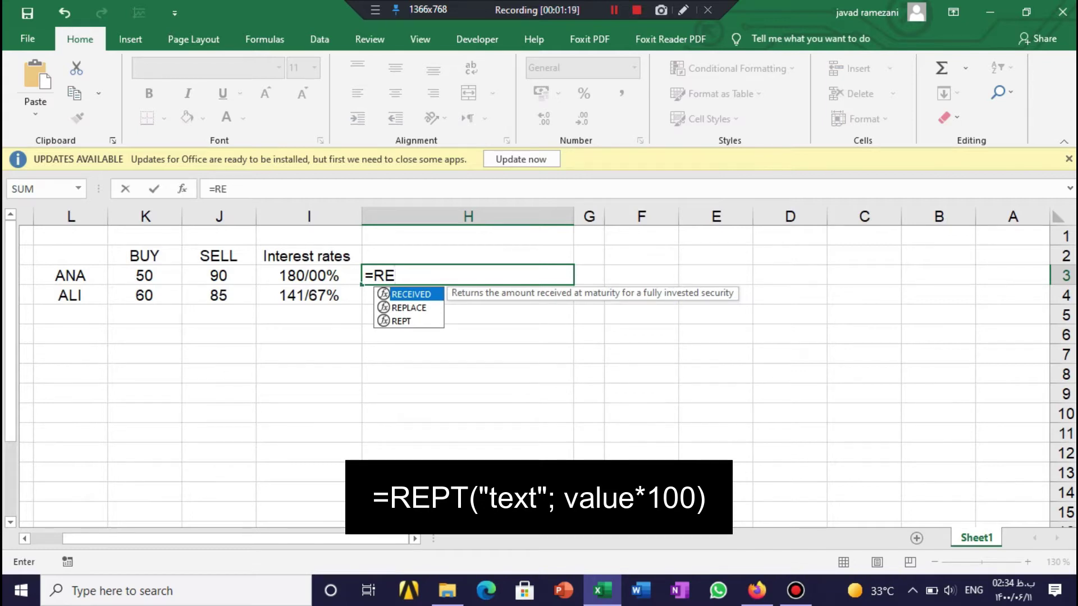
key(Down)
key(Down)
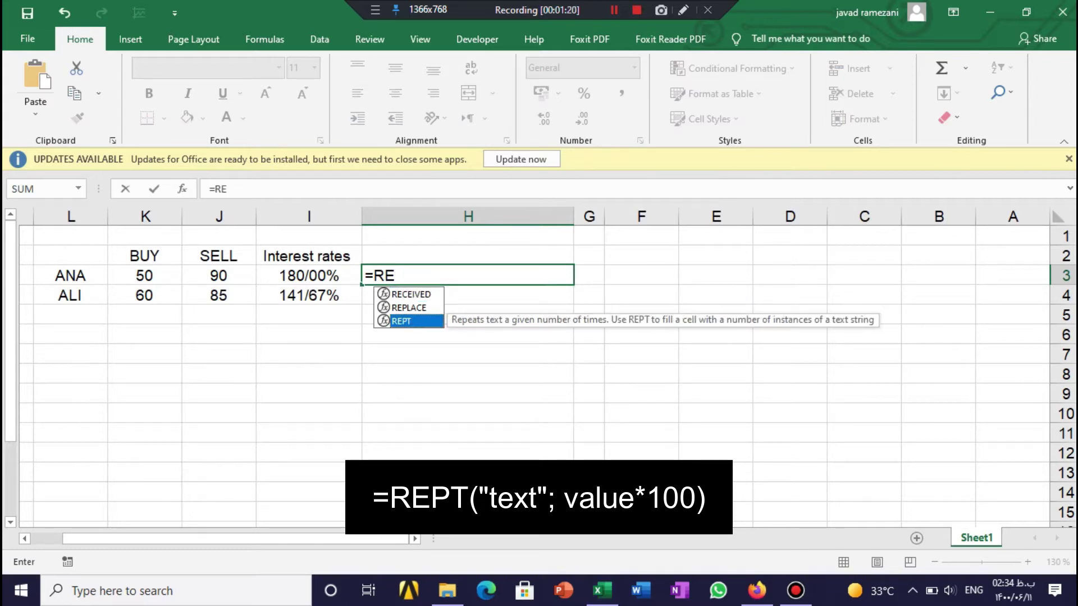
key(Tab)
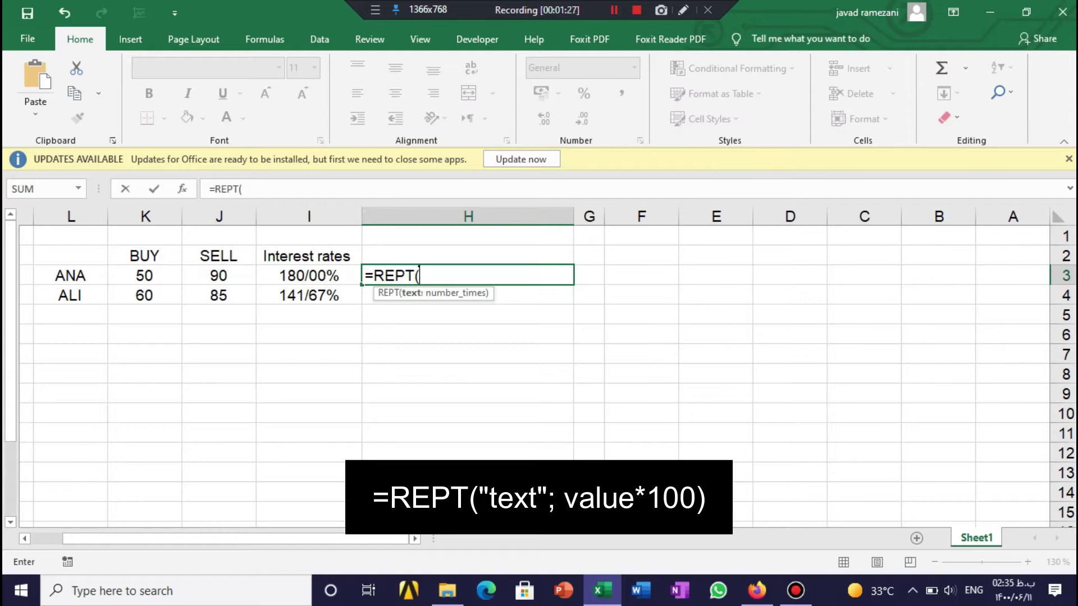
Complete the H3 formula as =REPT("I"; I3*100) to draw an in-cell bar from the interest rate.
text("|:)
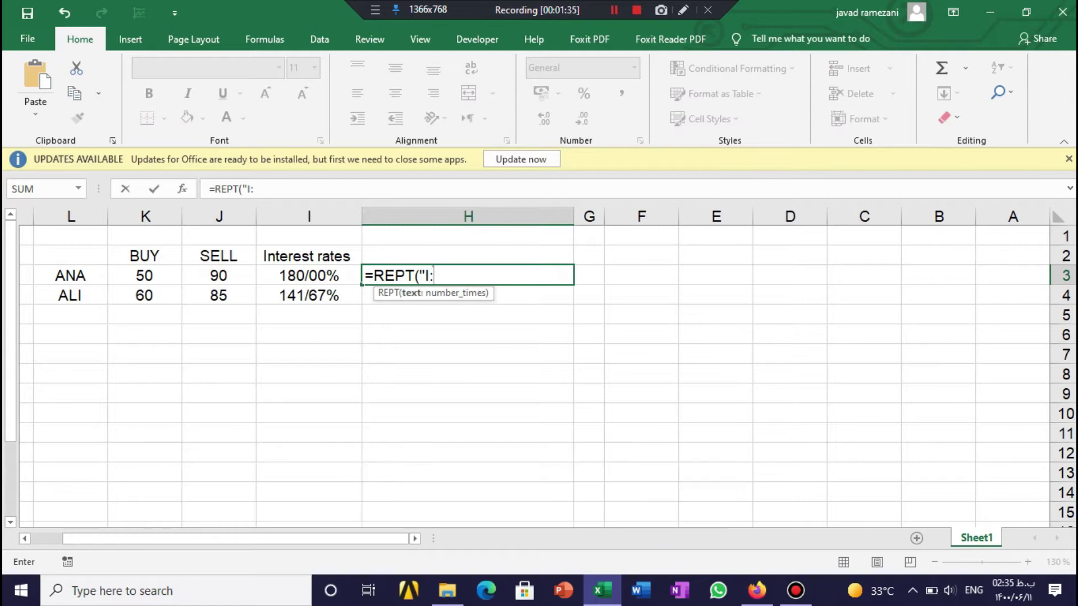
key(BackSpace)
text(";)
key(BackSpace)
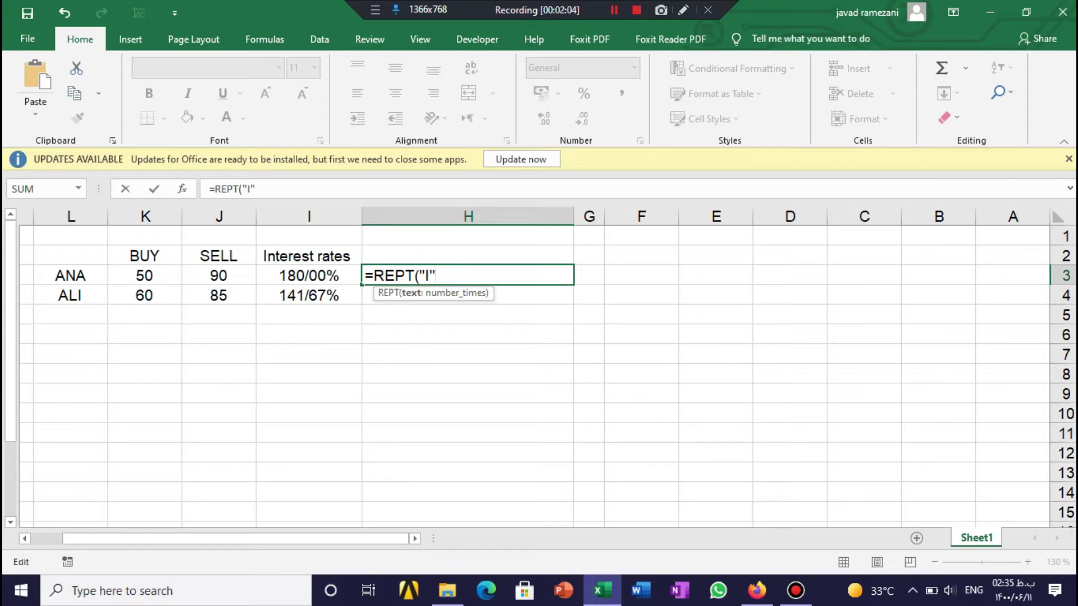
text(;)
key(F2)
key(Left)
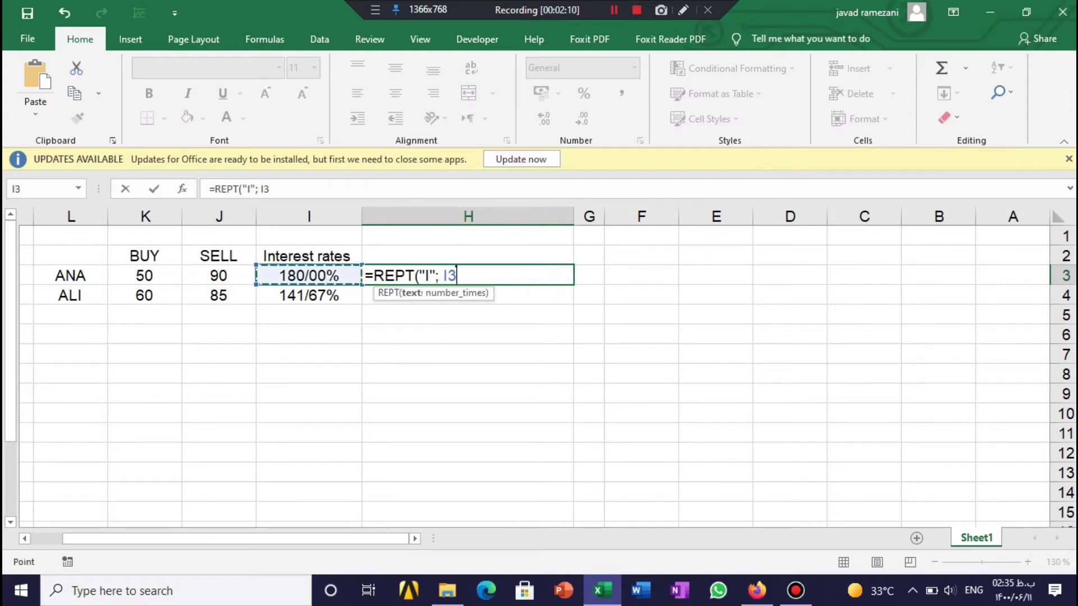
text(*100)
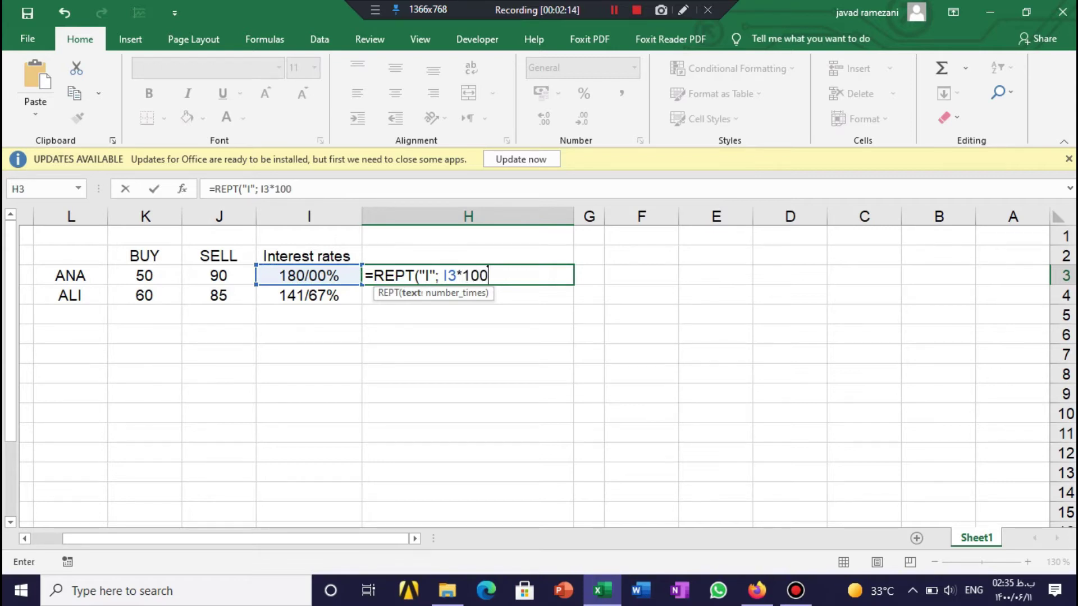
text())
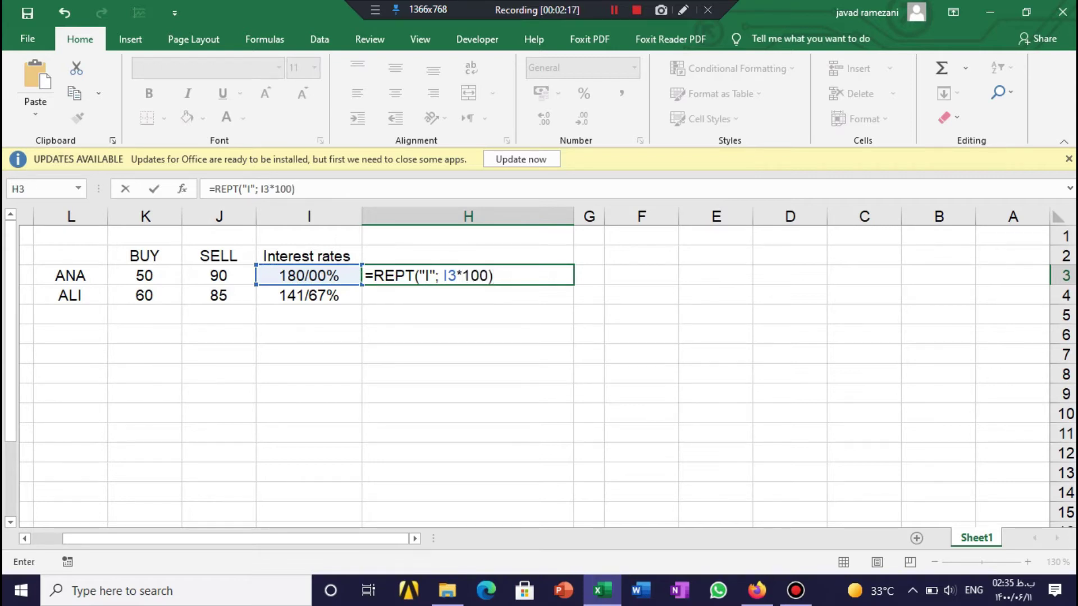
key(Return)
Draw the second person's in-cell bar in H4 with the formula =REPT("T"; I4*100).
ctrl+scroll(547, 367, down, 1)
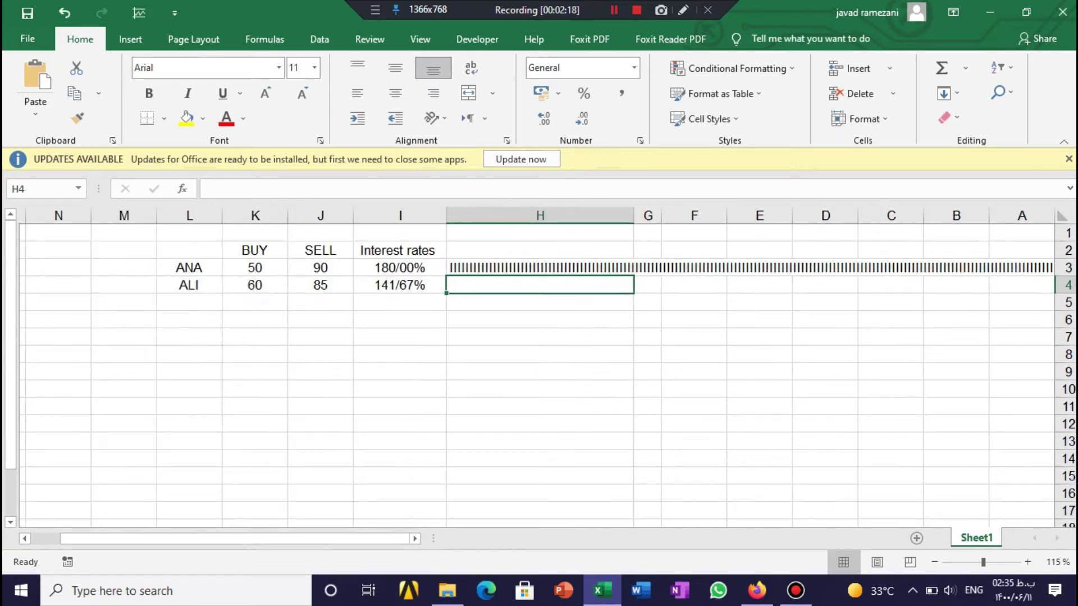
ctrl+scroll(547, 367, down, 1)
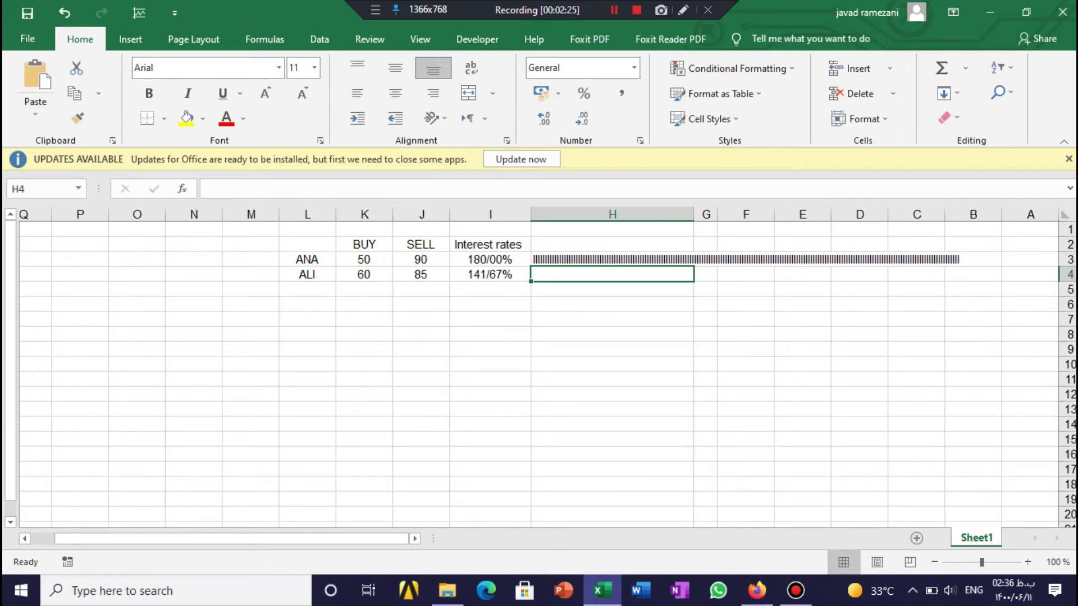
text(=RE)
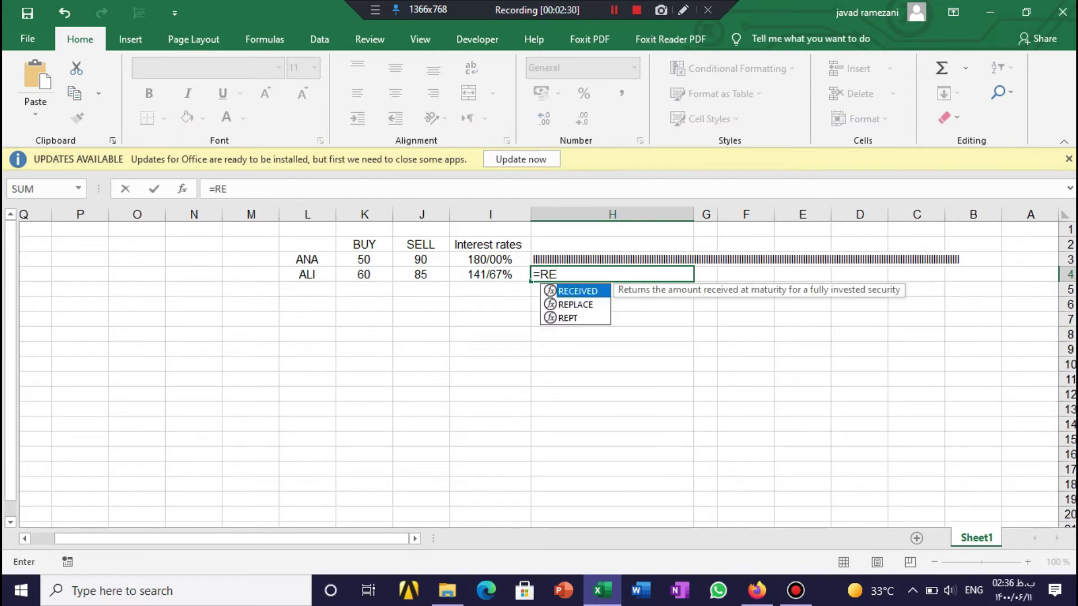
text(PT()
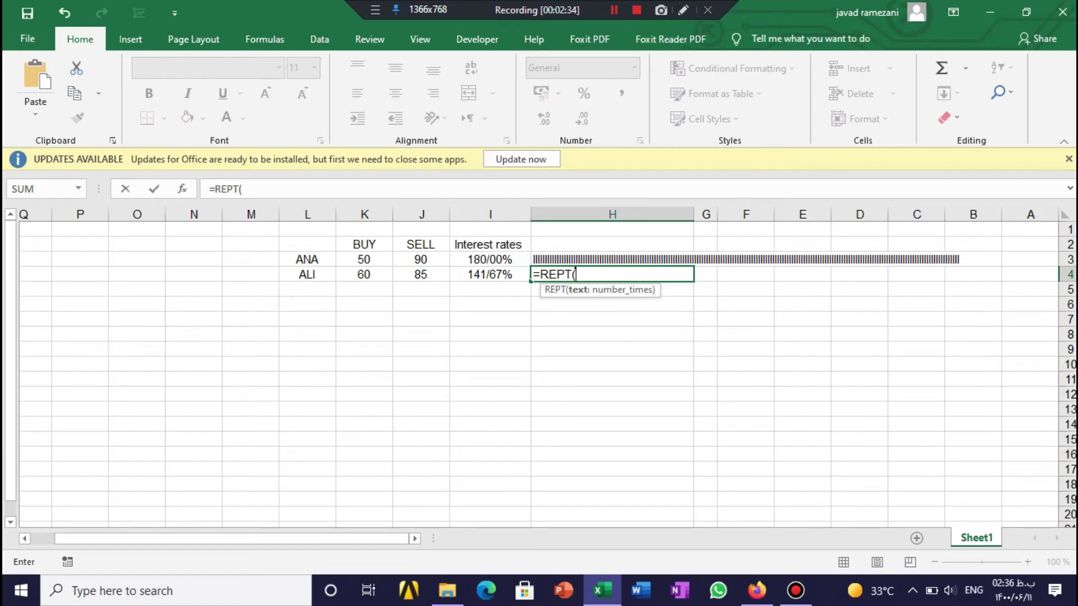
text(")
key(F2)
text(T";)
click(490, 274)
text(*100))
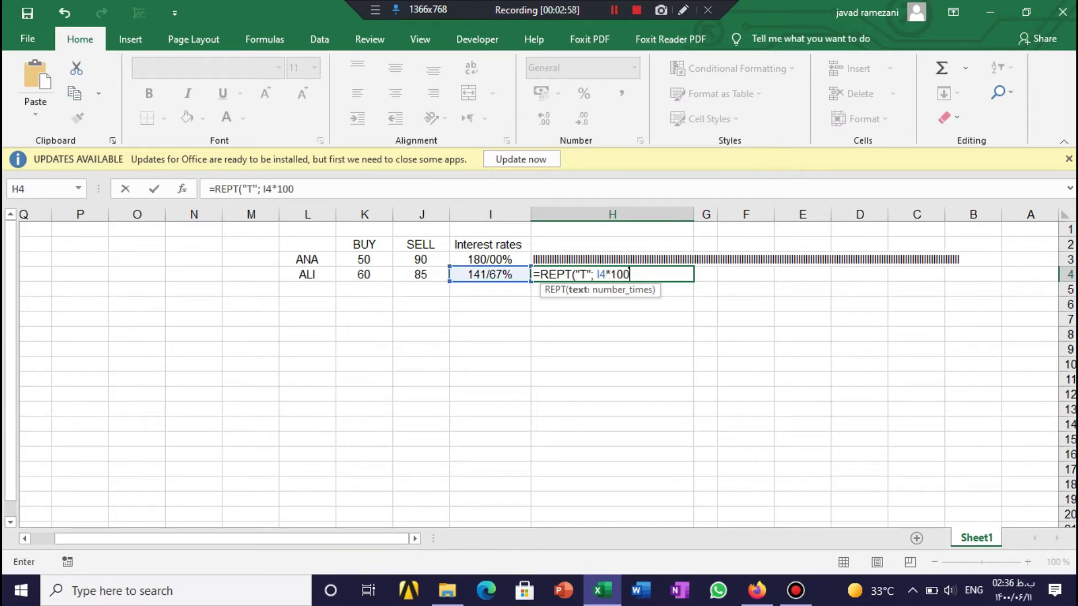
key(Return)
scroll(547, 368, down, 2)
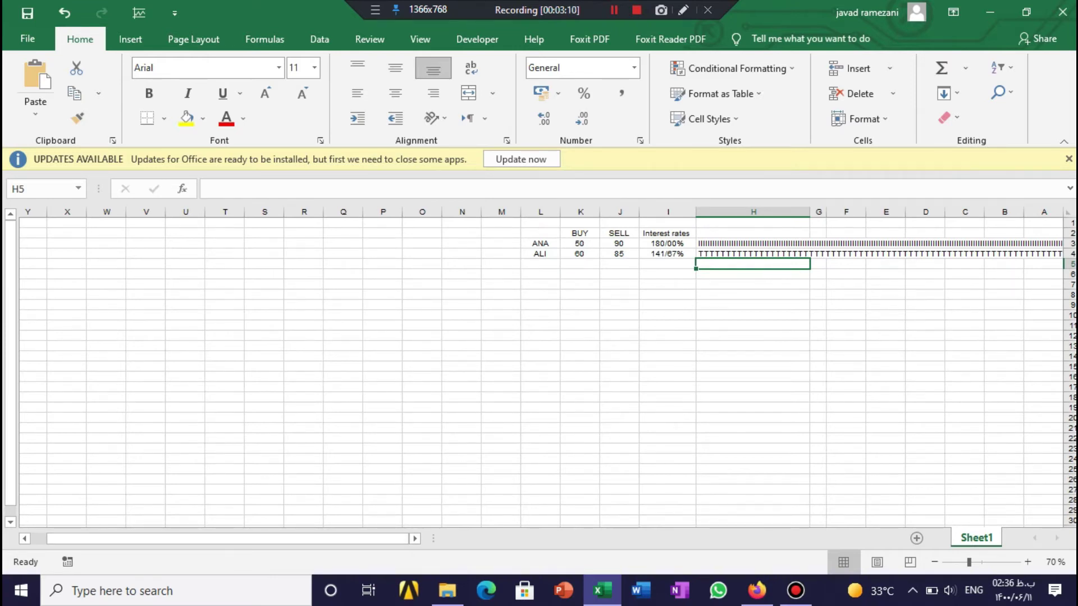
scroll(548, 367, up, 5)
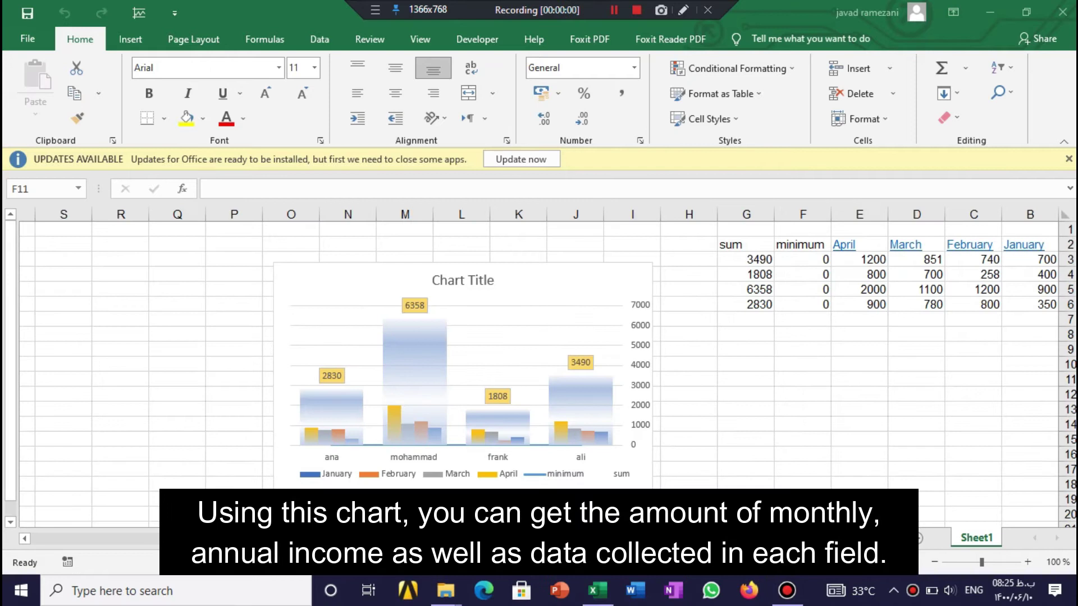
In the monthly income table beside the chart, set the April value in E5 to 1500.
click(802, 379)
click(859, 290)
text(1500)
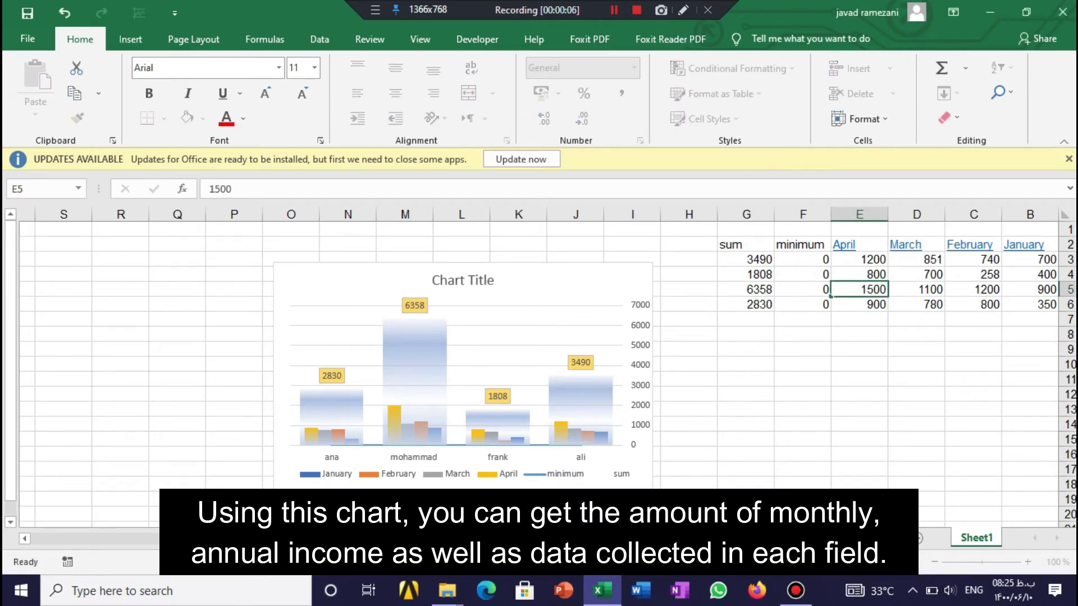
Set the March value in D4 of the monthly income table to 1200.
click(747, 395)
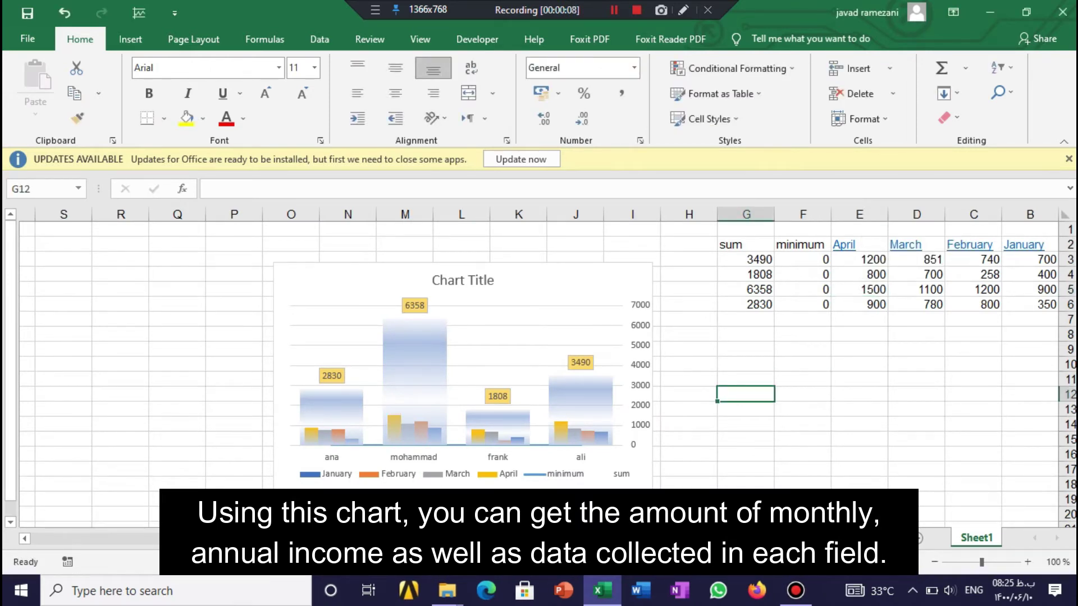
click(924, 274)
click(924, 304)
double_click(926, 275)
double_click(927, 276)
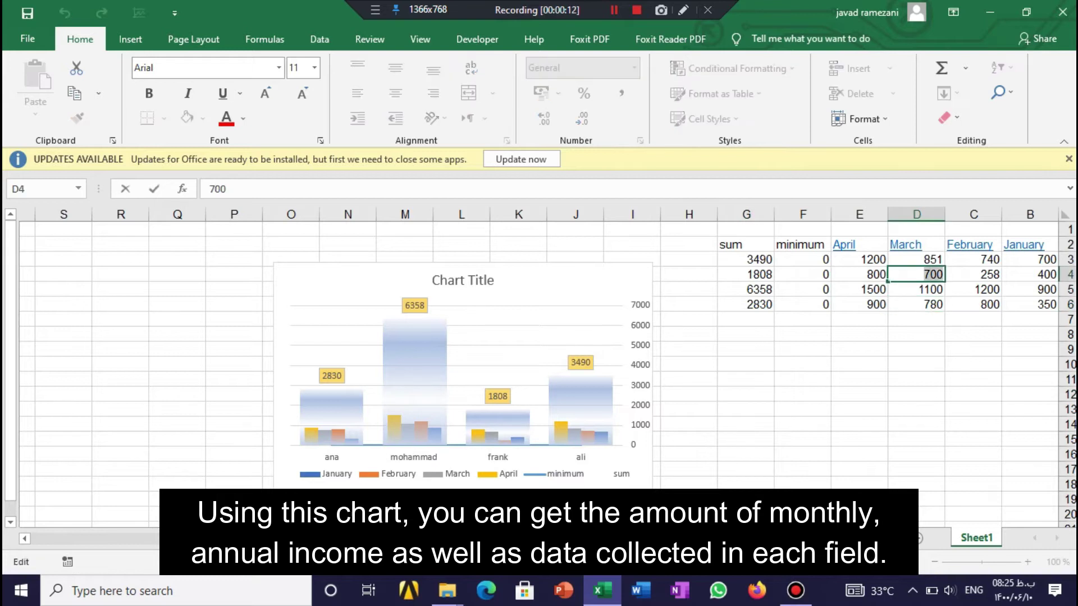
text(1200)
click(917, 439)
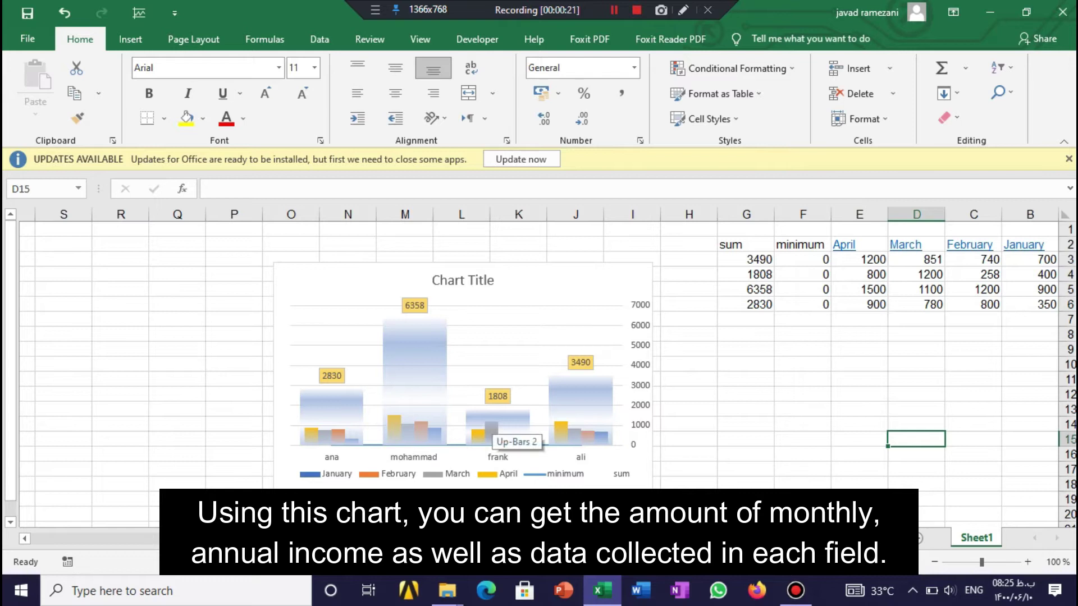
Set the February value in C4 to 785.
double_click(989, 275)
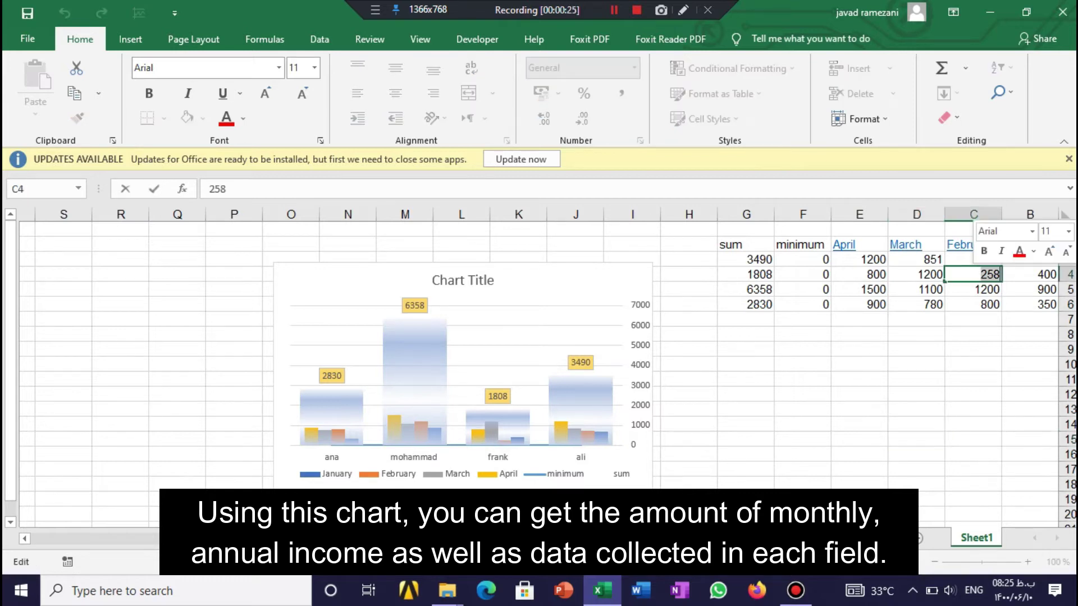
text(785)
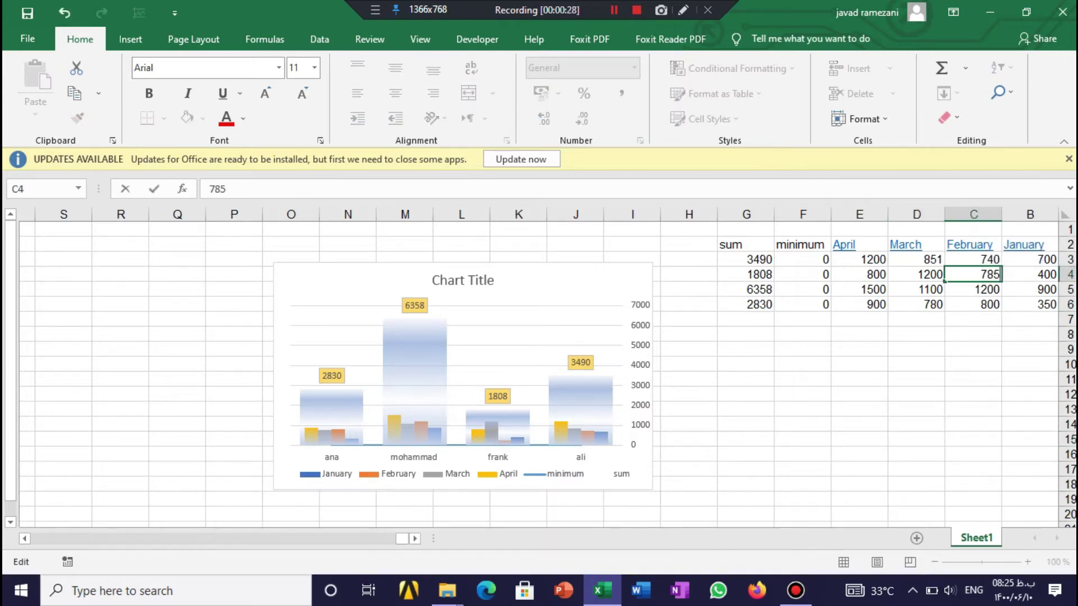
click(859, 453)
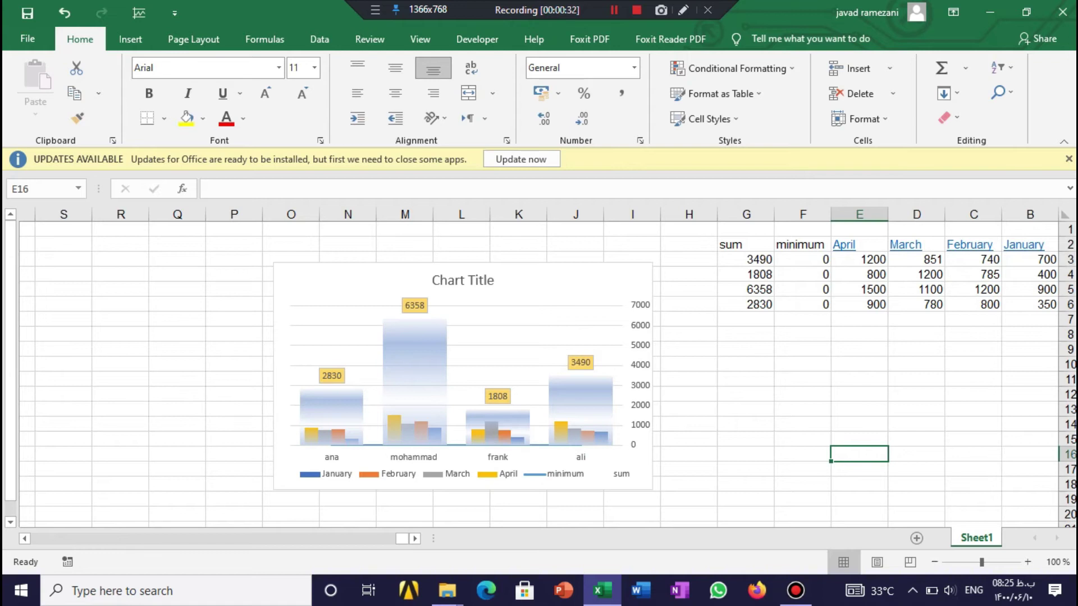
Inspect the contents of the sum cell G4 in the income table.
click(747, 275)
click(747, 305)
click(747, 275)
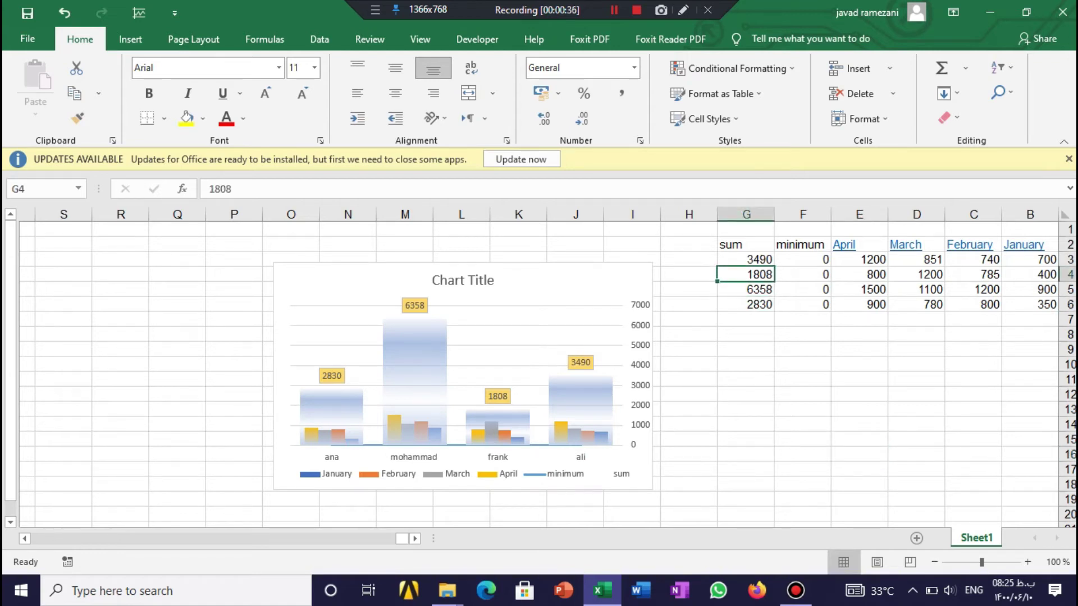
double_click(750, 275)
double_click(750, 275)
click(854, 409)
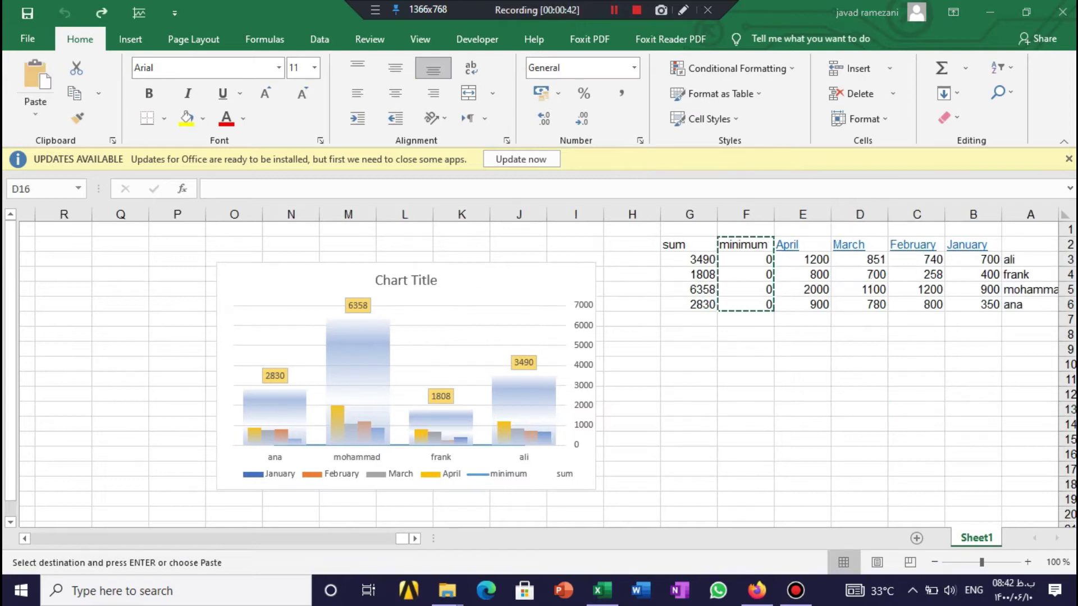
Copy the income table, without the values of its minimum column, to Sheet2 starting at A1.
click(860, 454)
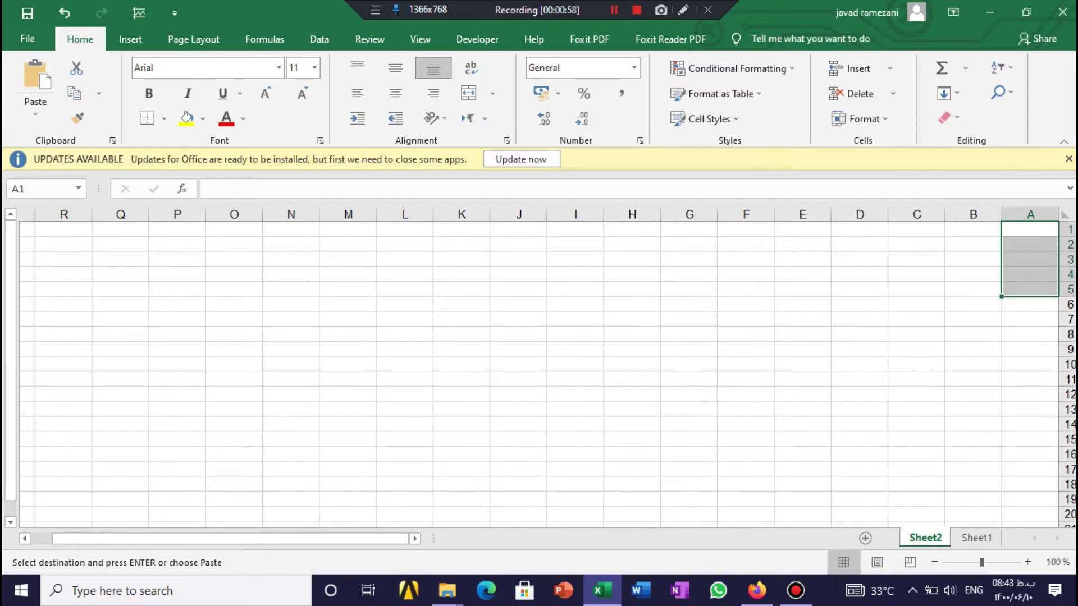
key(ctrl+v)
click(803, 349)
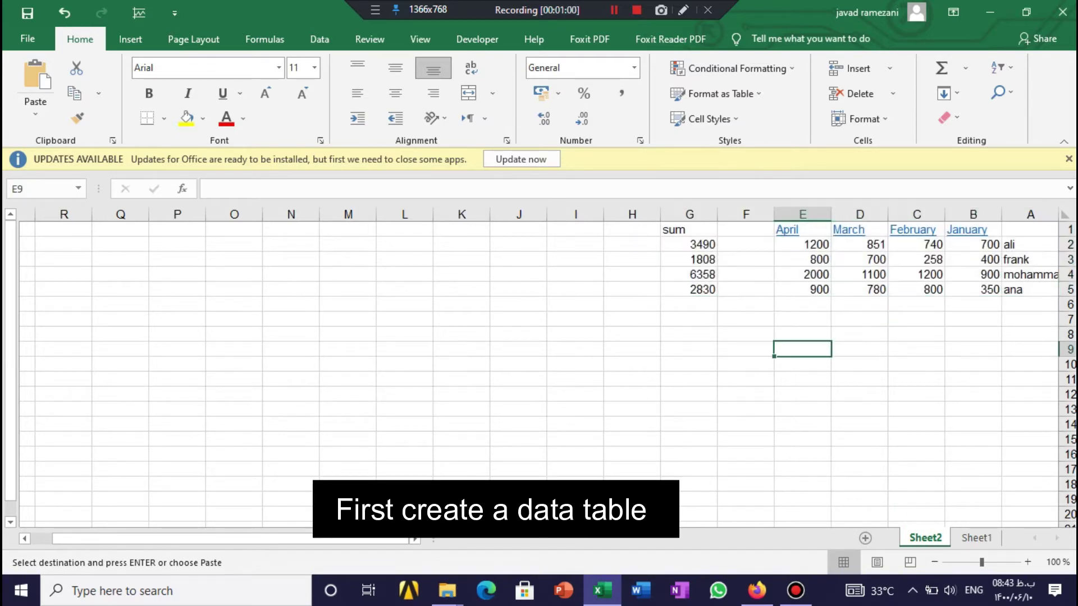
Insert a 2-D clustered column chart from A1:G5 and move it clear of the data table.
drag(689, 230, 1030, 290)
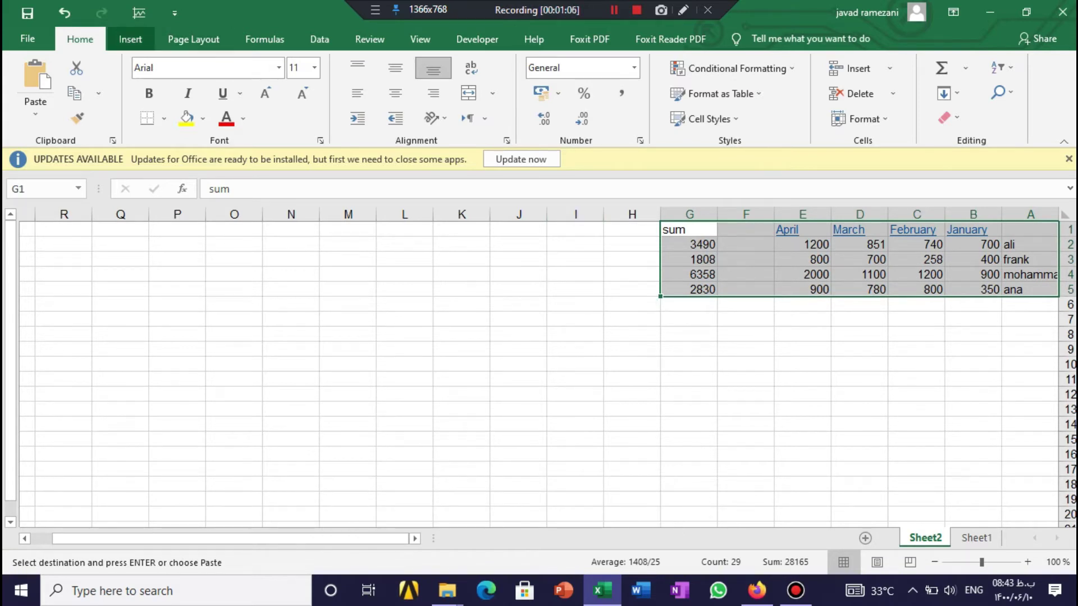
click(130, 39)
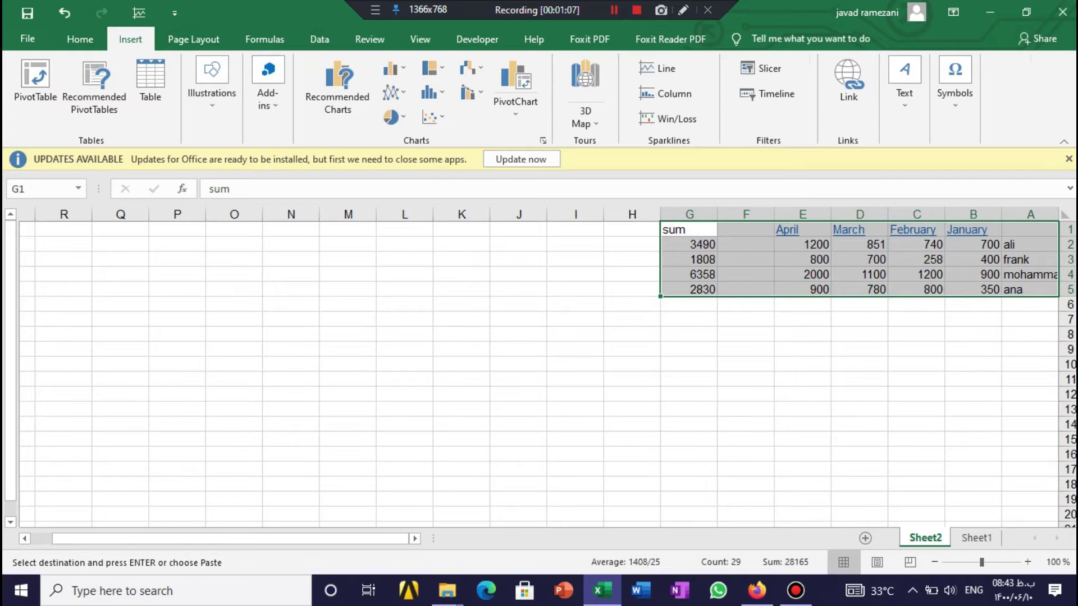
click(391, 68)
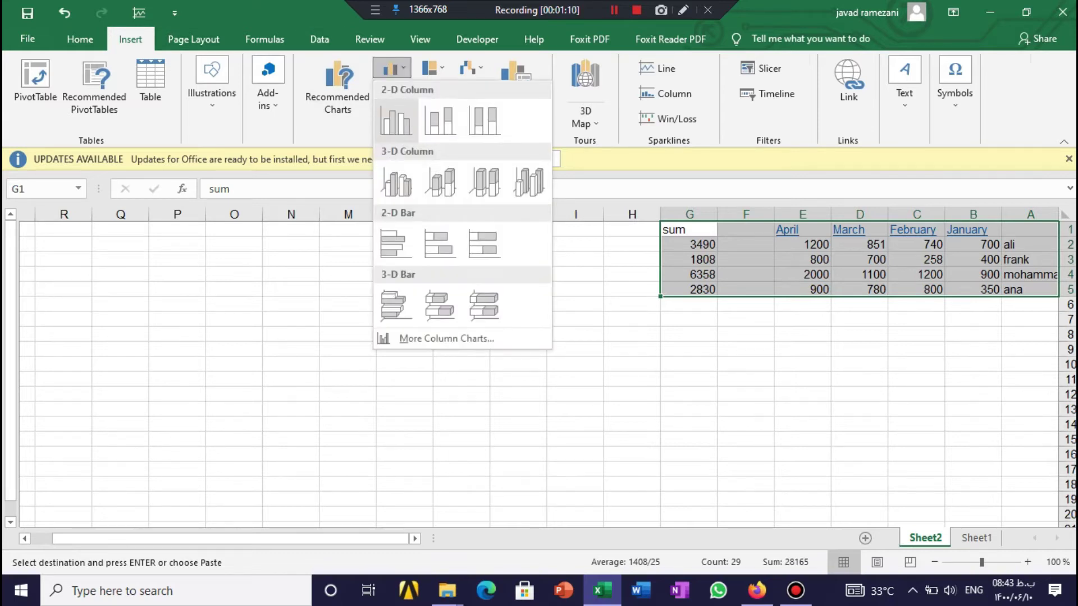
click(393, 115)
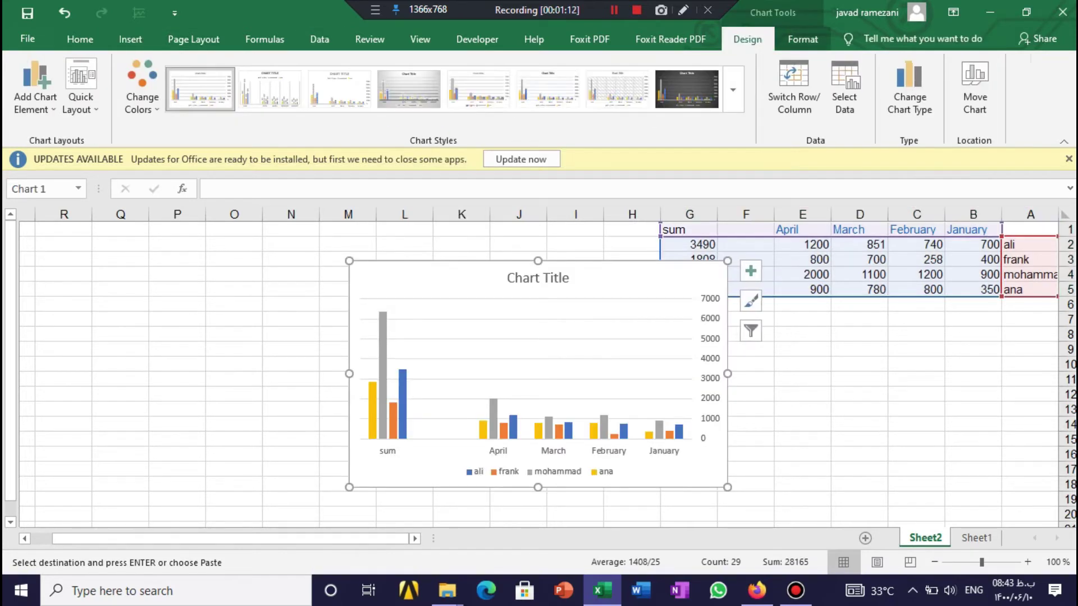
drag(538, 393, 396, 390)
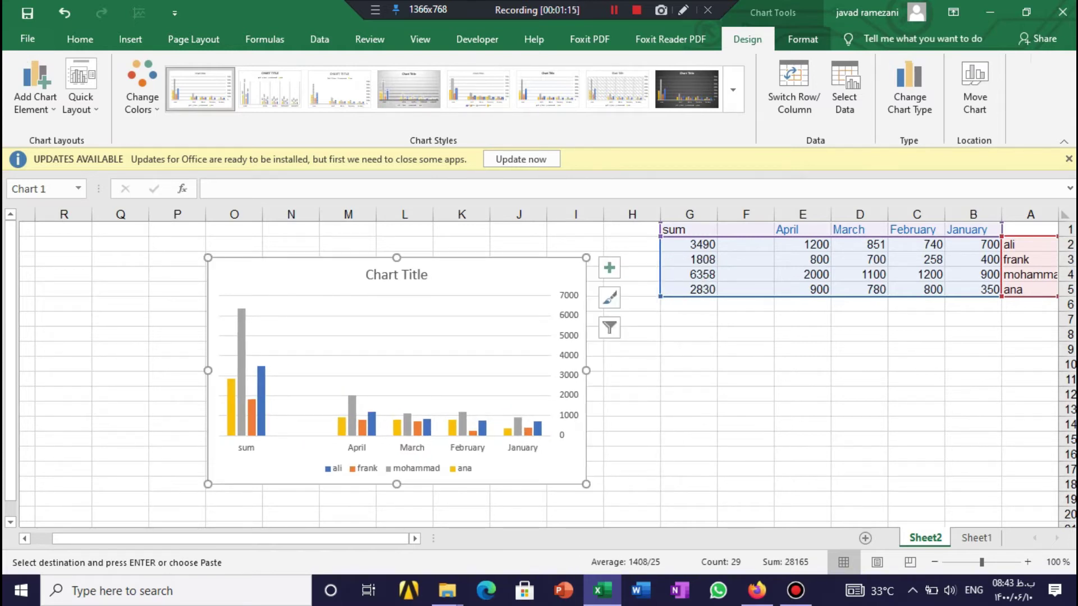
click(689, 334)
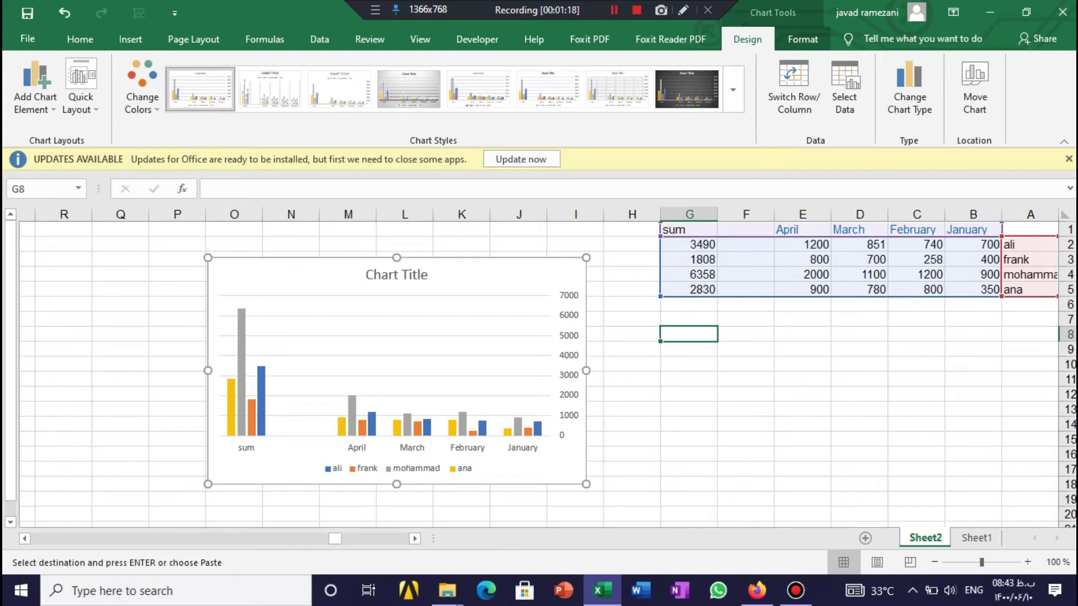
Copy the sum column from G1:G5 into the empty cells F1:F5.
drag(689, 229, 689, 291)
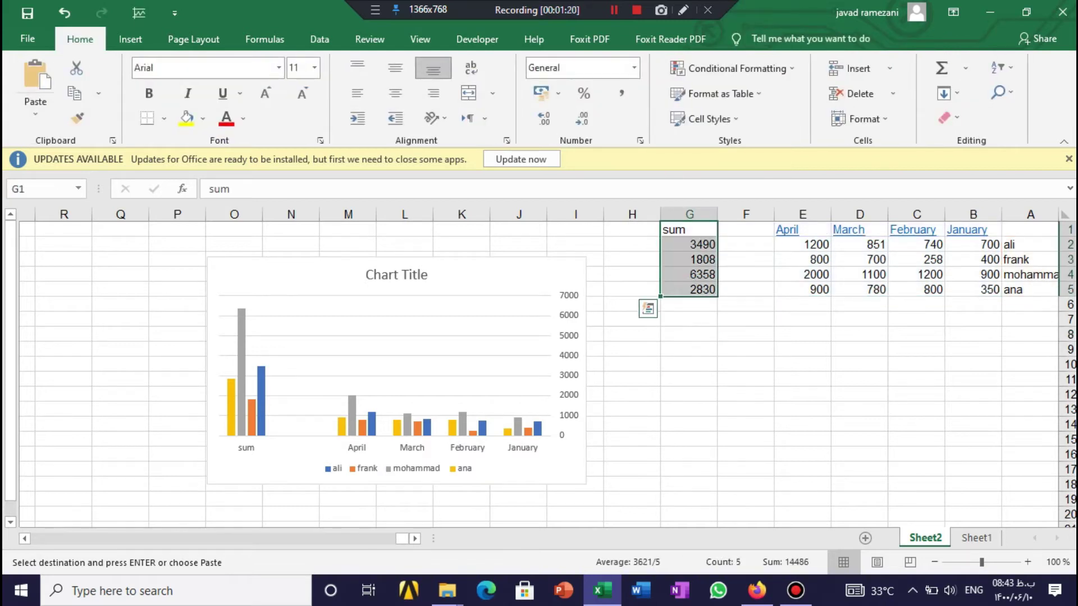
key(ctrl+c)
click(747, 230)
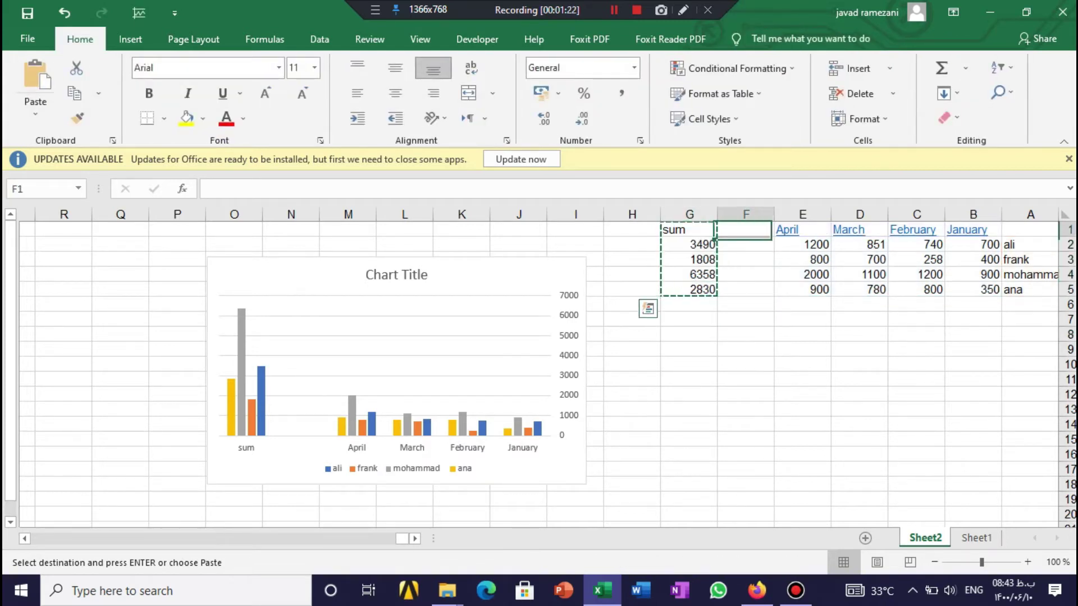
key(ctrl+v)
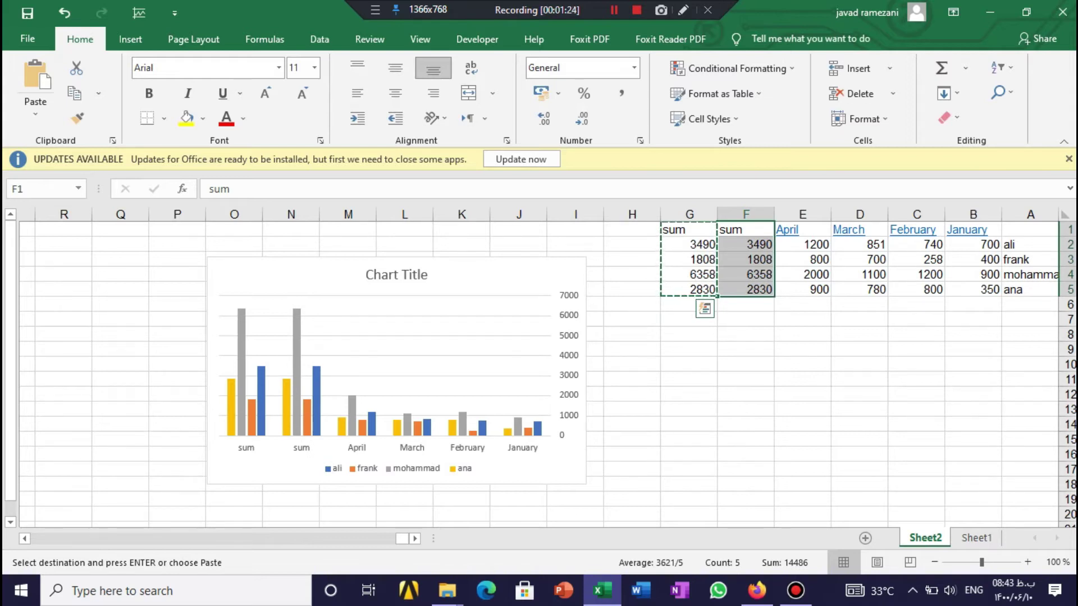
key(Delete)
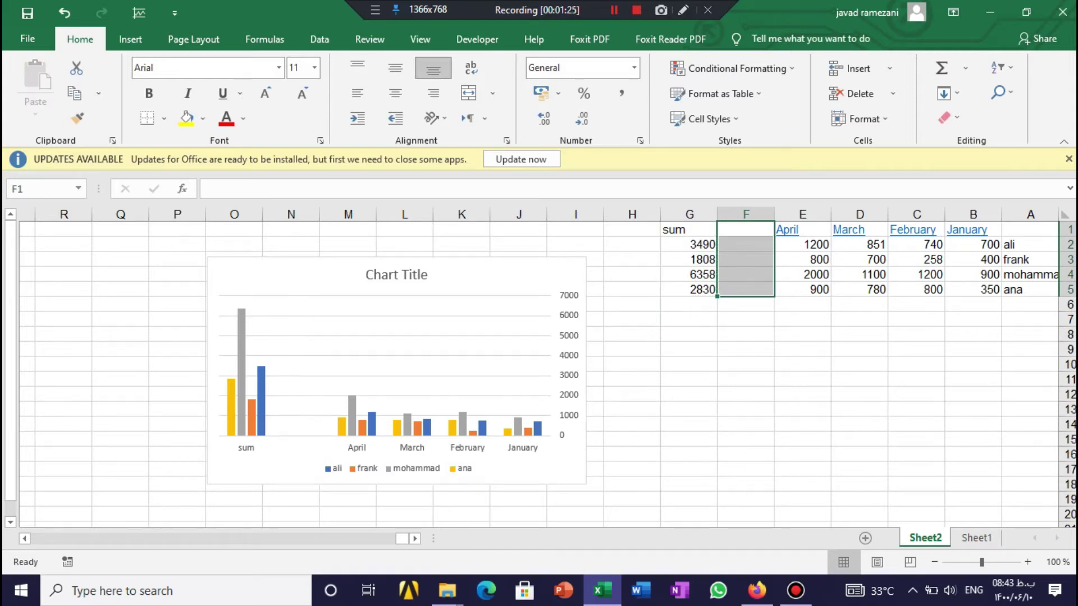
key(ctrl+z)
Clear the original sum column in G1:G5 and centre the contents of the table A1:F5.
click(690, 245)
drag(691, 230, 690, 290)
key(Delete)
click(689, 334)
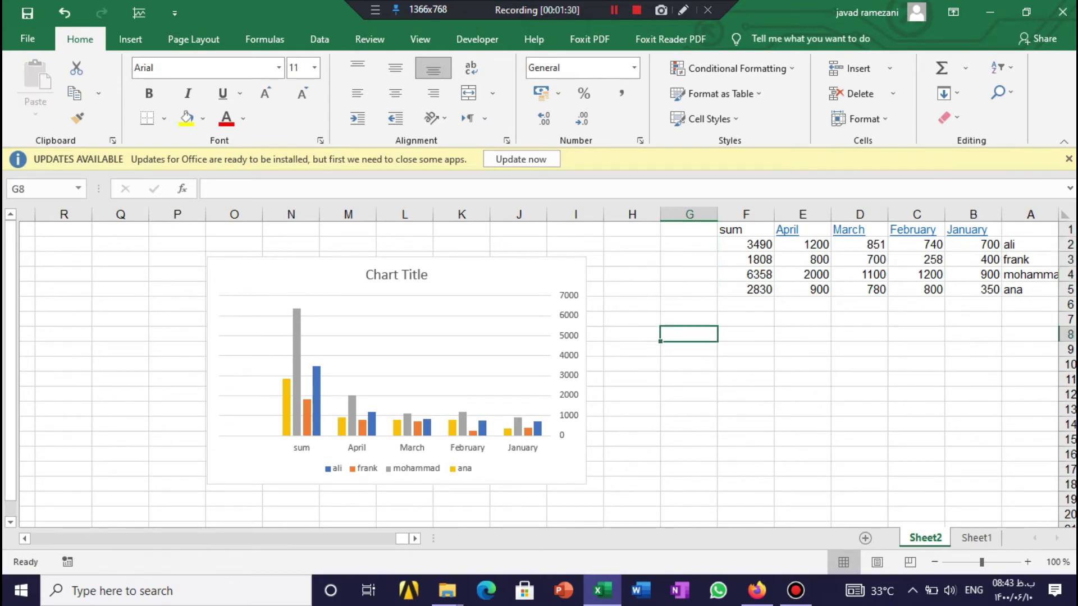
drag(746, 230, 1030, 290)
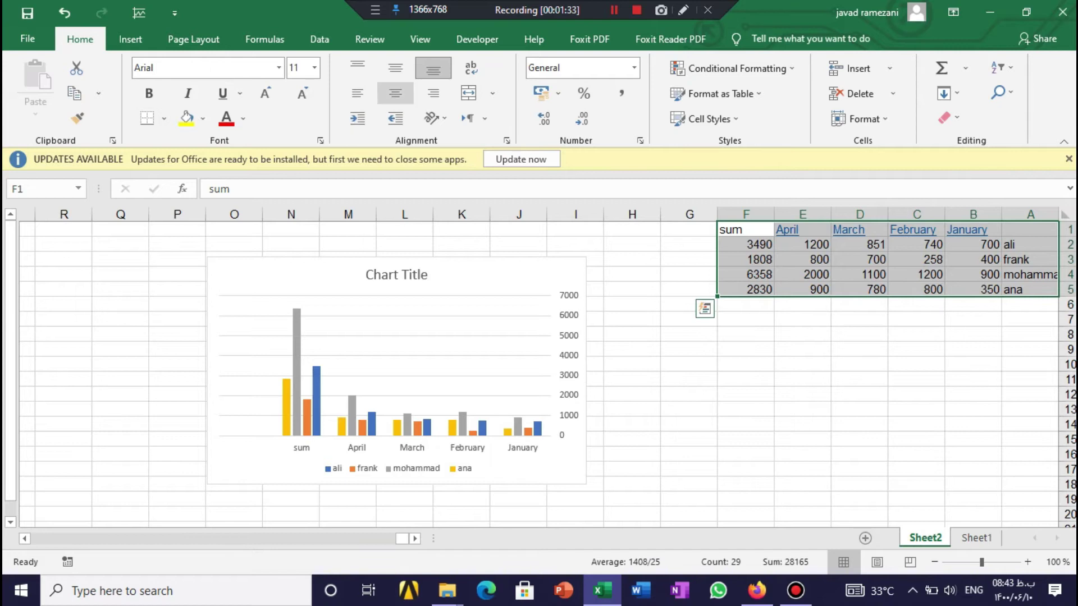
click(395, 93)
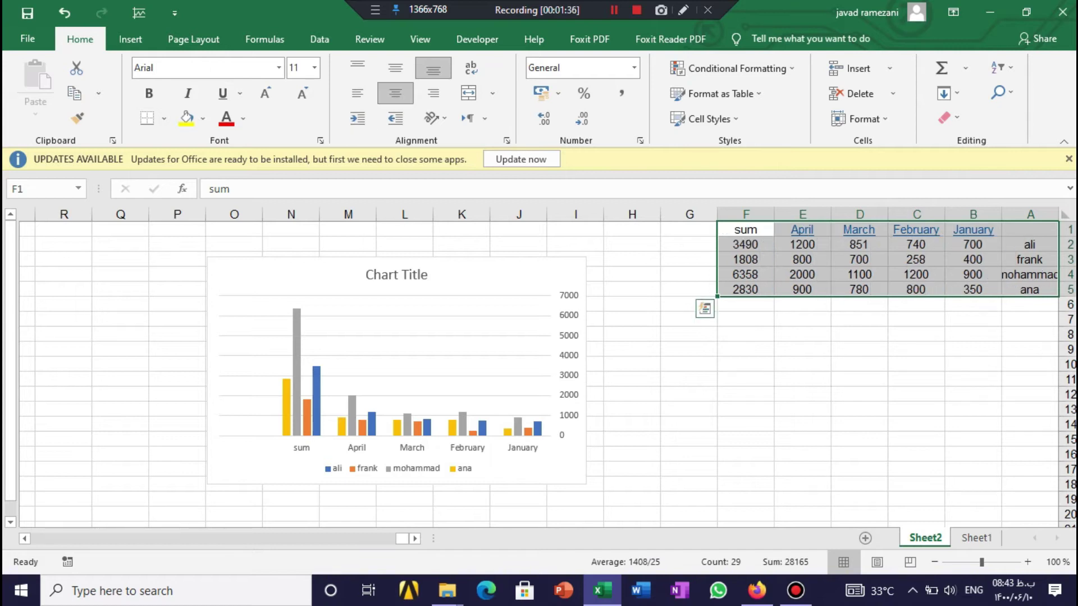
Swap the rows and columns in the chart's data source so the people become the categories and the months the series.
right_click(425, 344)
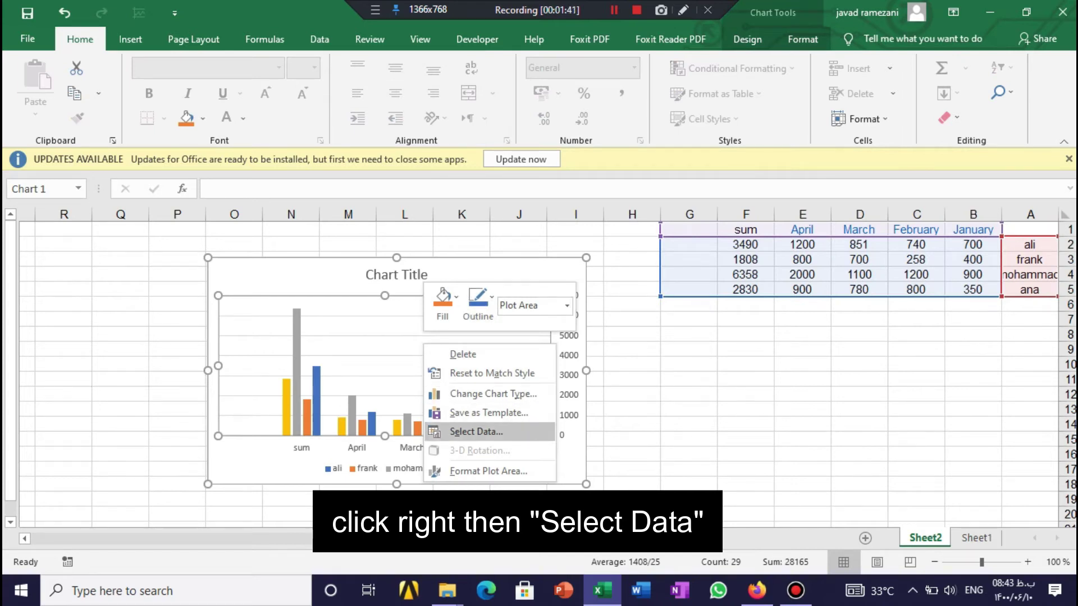
click(476, 431)
click(768, 312)
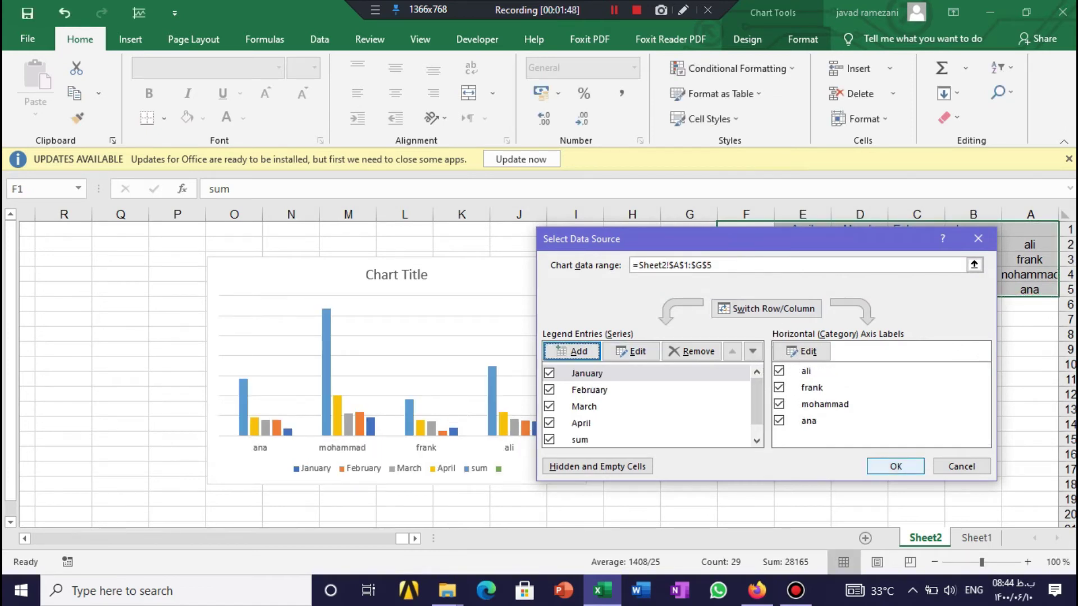
click(895, 466)
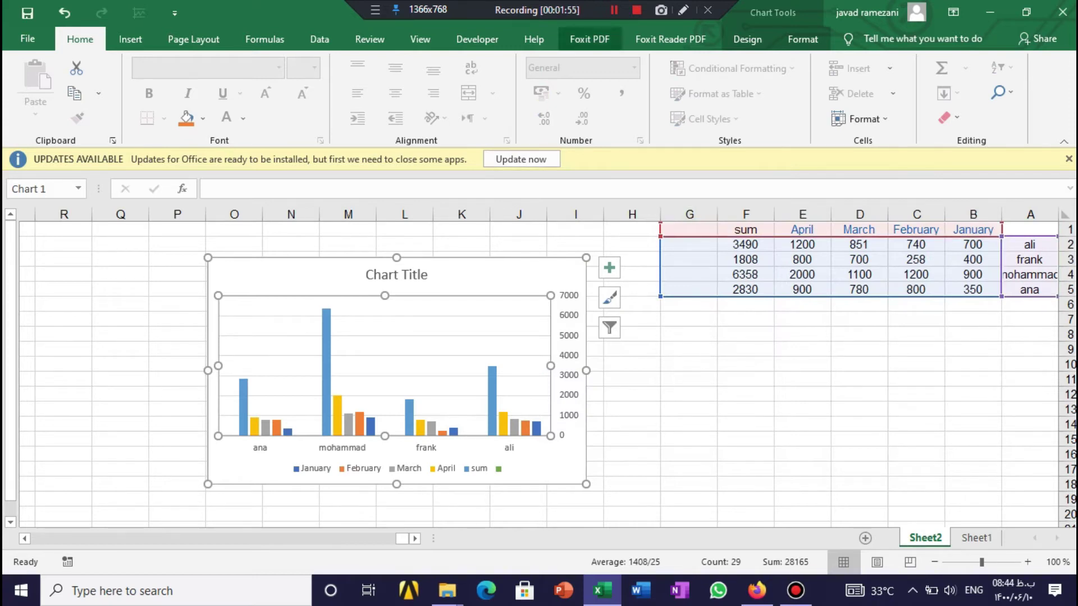
click(614, 11)
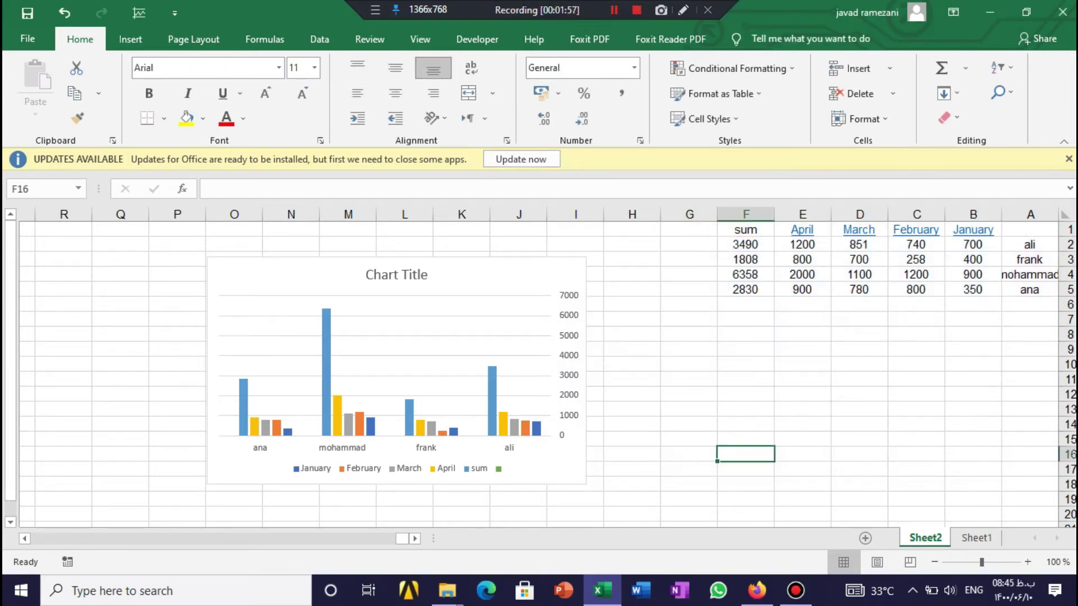
Add a column headed "minimum" in G1 and fill G2:G5 with 0.
click(690, 229)
text(min)
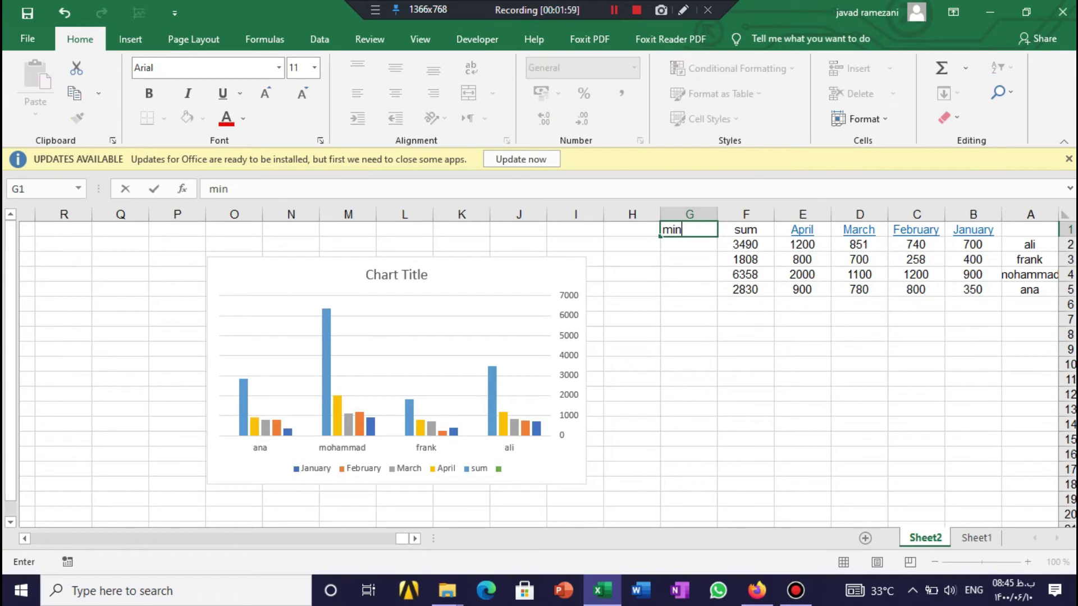
text(imum)
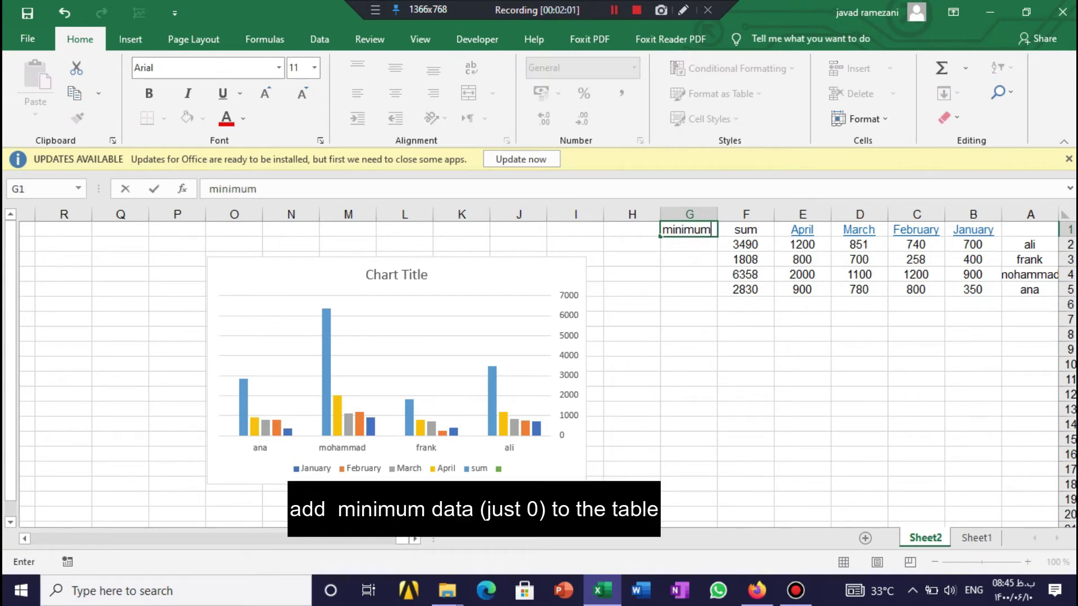
key(Return)
text(0)
key(Return)
text(0)
key(Return)
text(0)
key(Return)
text(0)
click(405, 345)
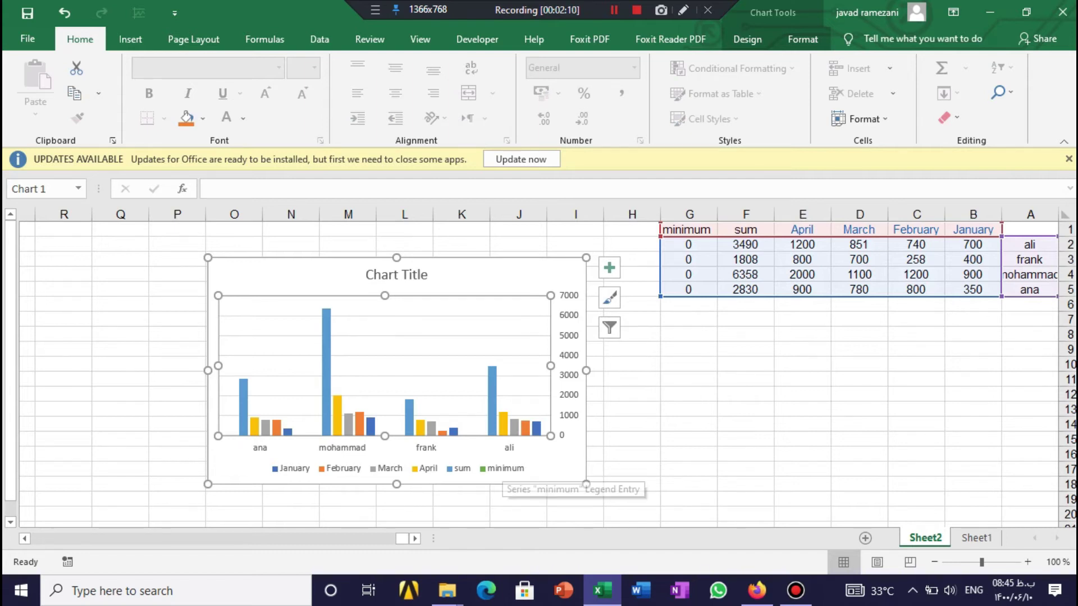
Change the chart type to a Clustered Column - Line combo and review the chart type assigned to each series.
right_click(414, 349)
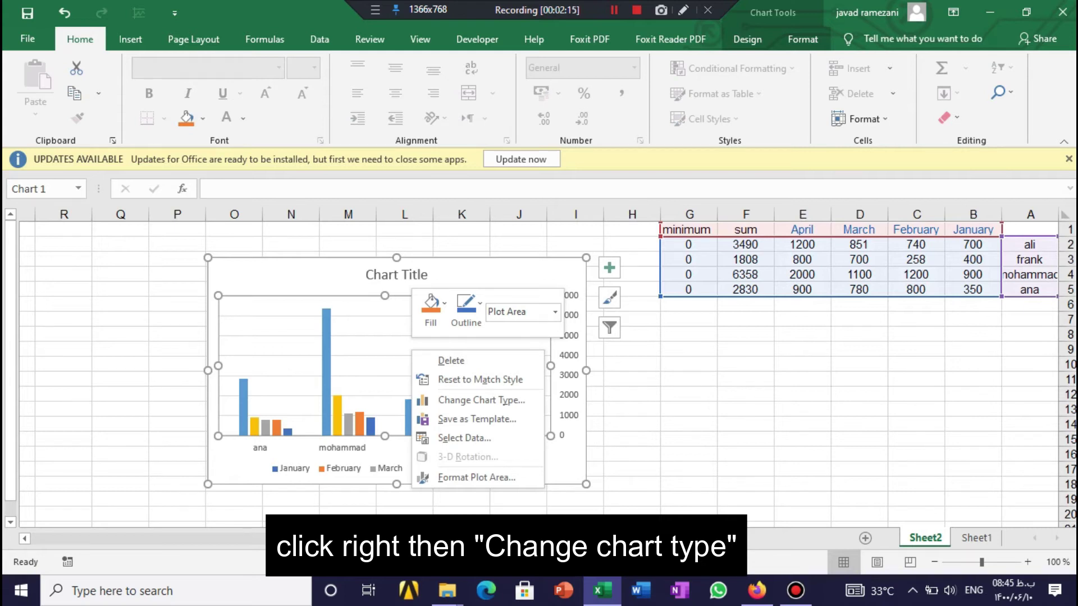
click(481, 400)
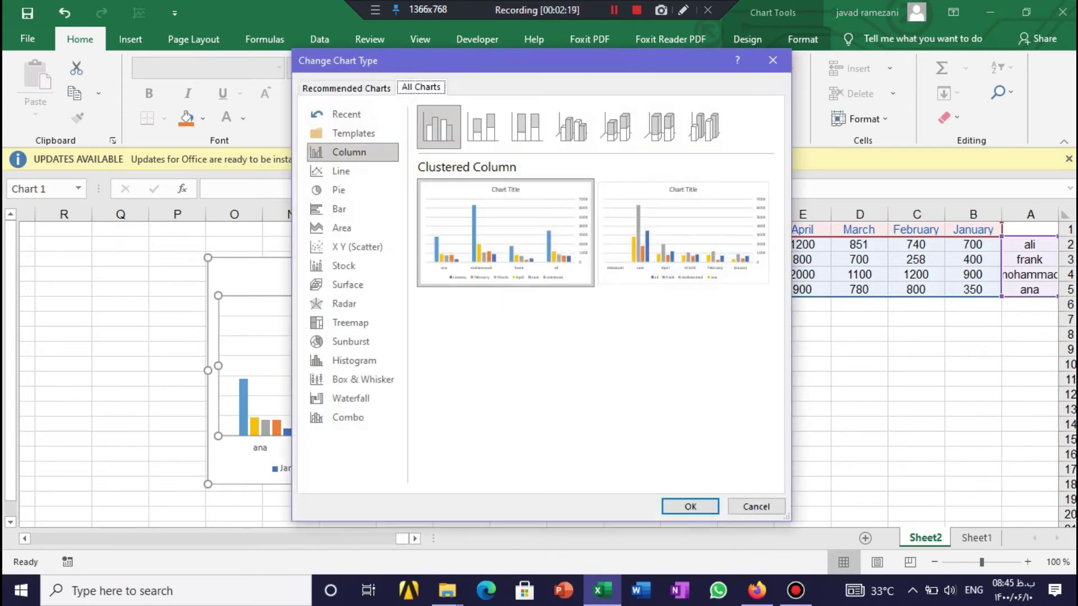
click(328, 432)
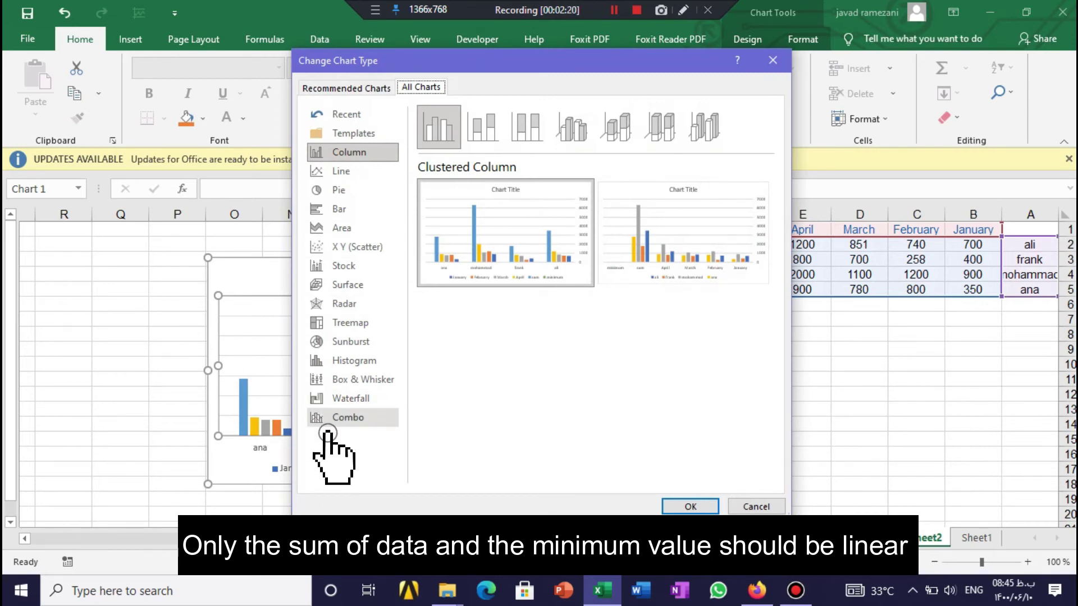
scroll(595, 441, down, 1)
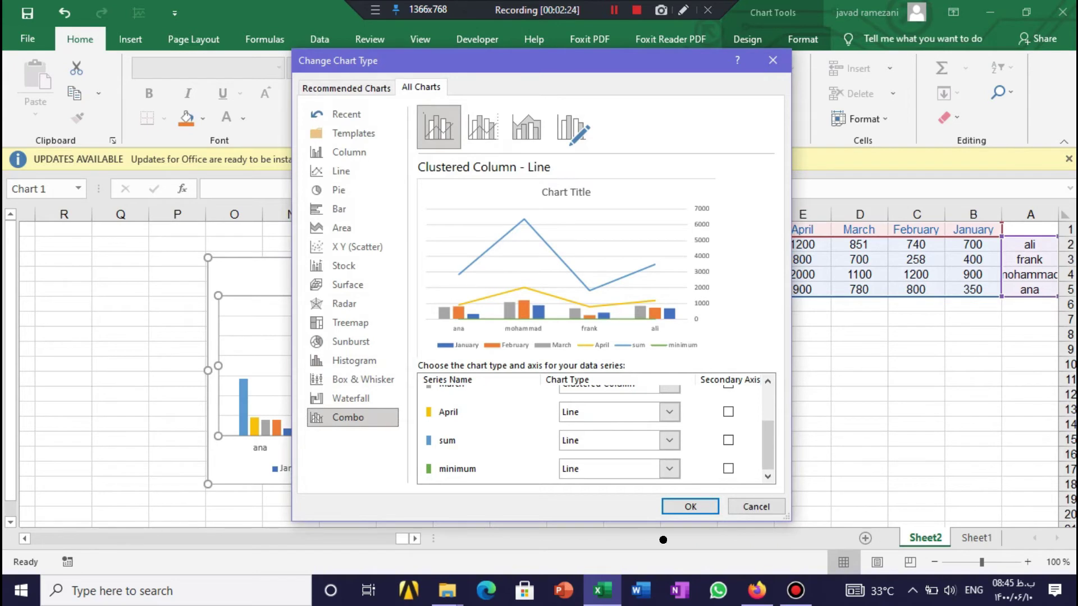
scroll(596, 476, up, 1)
scroll(595, 477, down, 1)
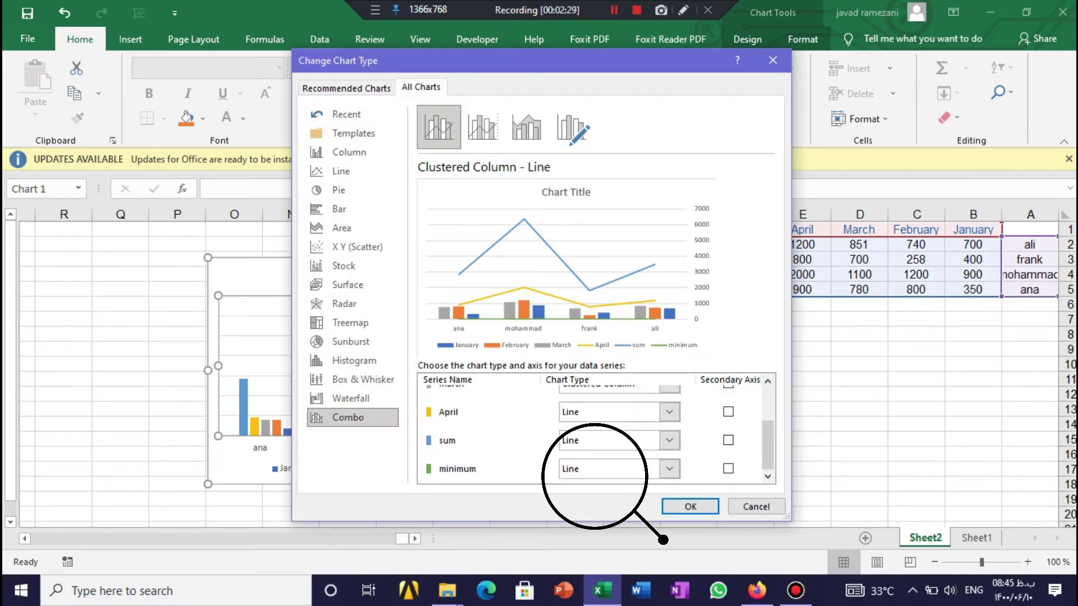
Set the April series to Clustered Column in the combo chart and apply the new chart type.
scroll(595, 476, up, 1)
click(669, 451)
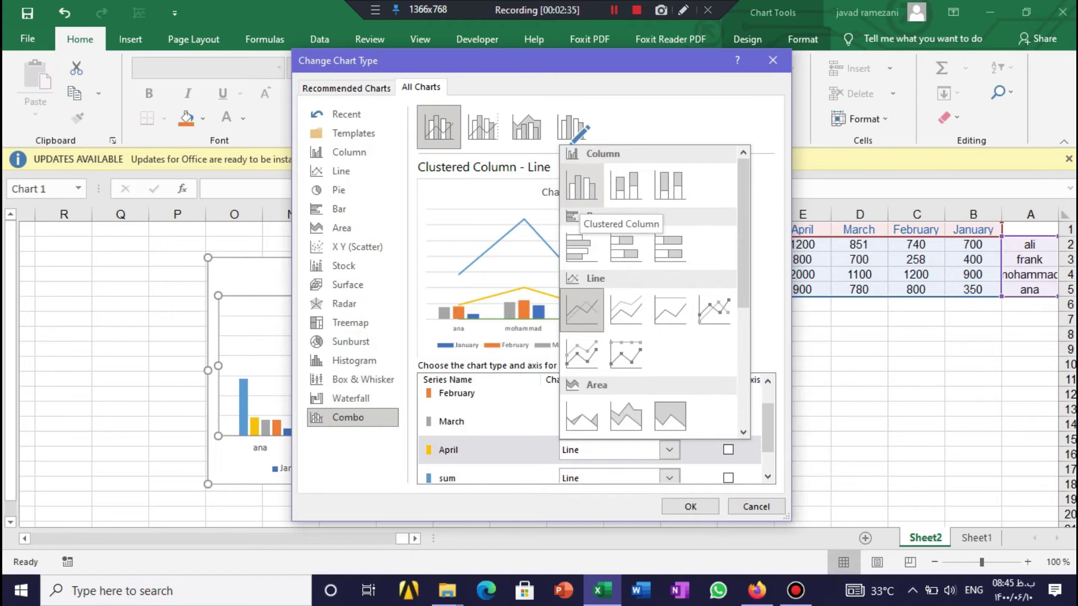
click(582, 193)
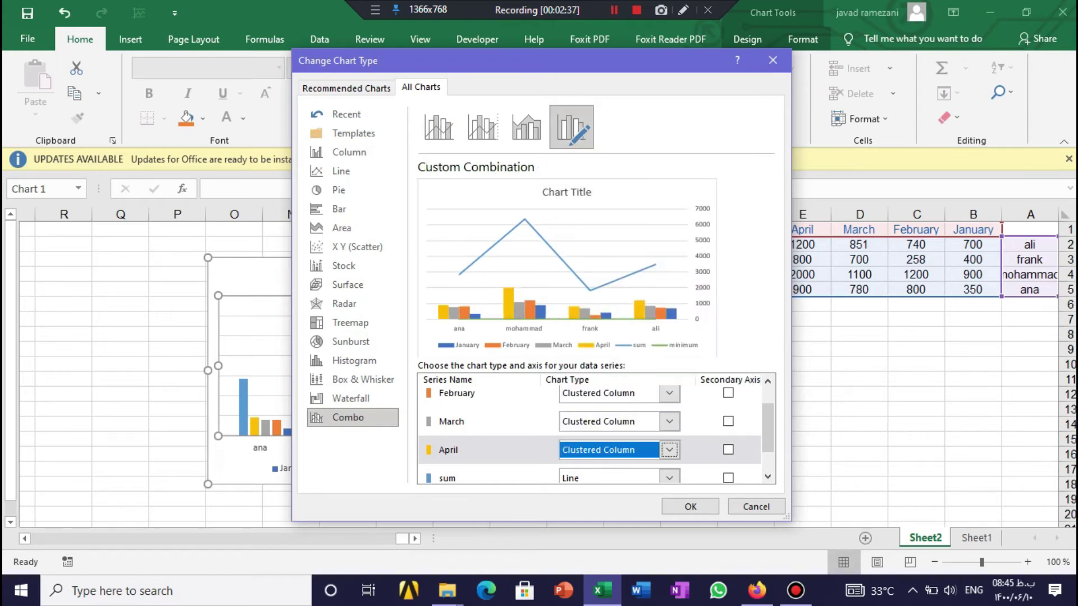
scroll(590, 432, down, 1)
key(Return)
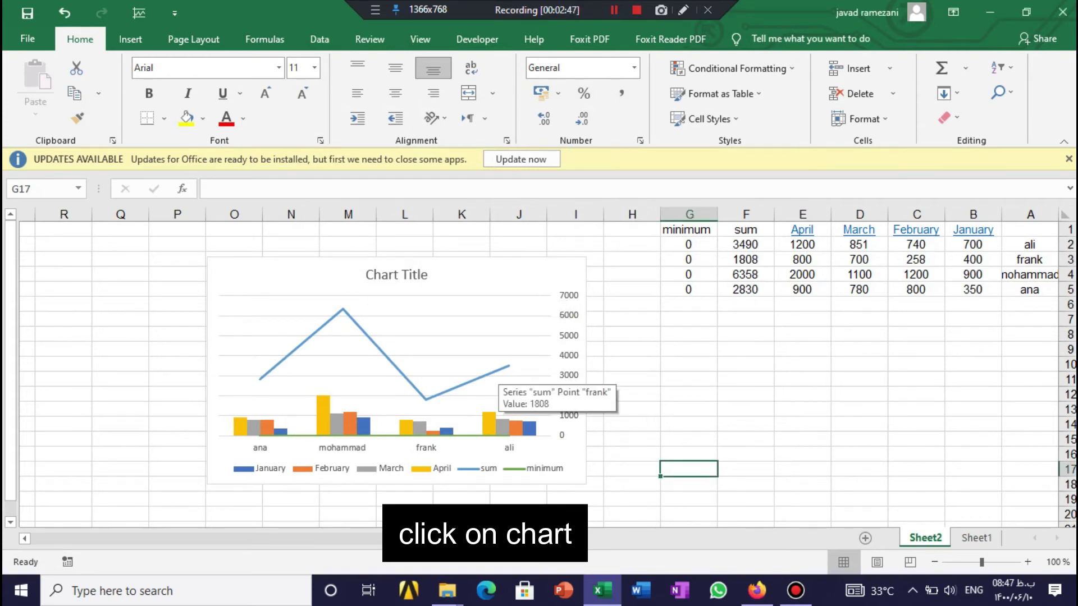
Select the sum line in the chart and add Up/Down Bars.
click(489, 375)
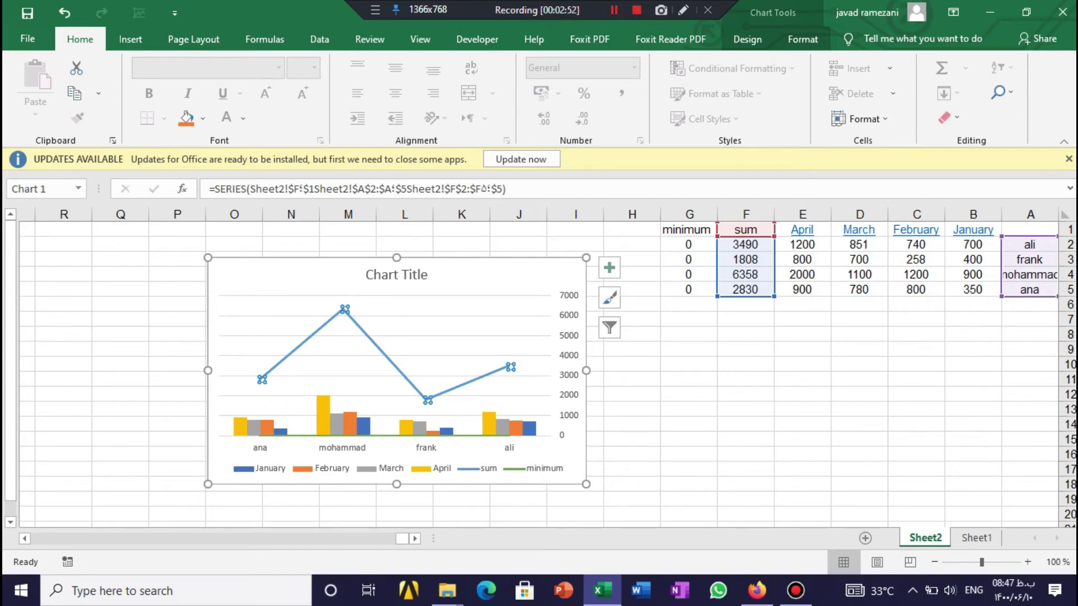
click(609, 268)
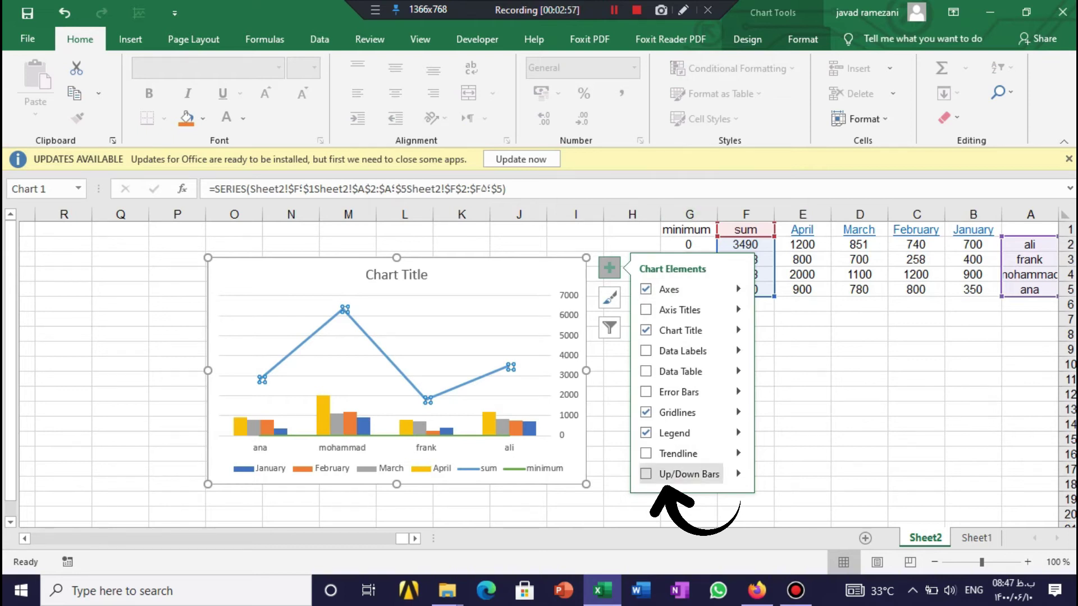
click(646, 473)
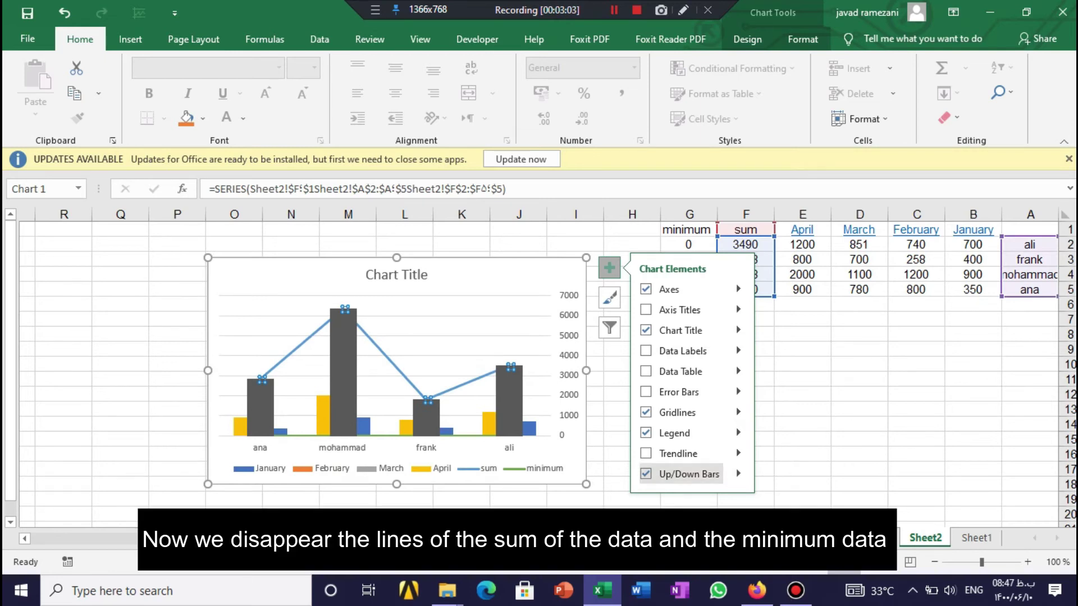
click(615, 10)
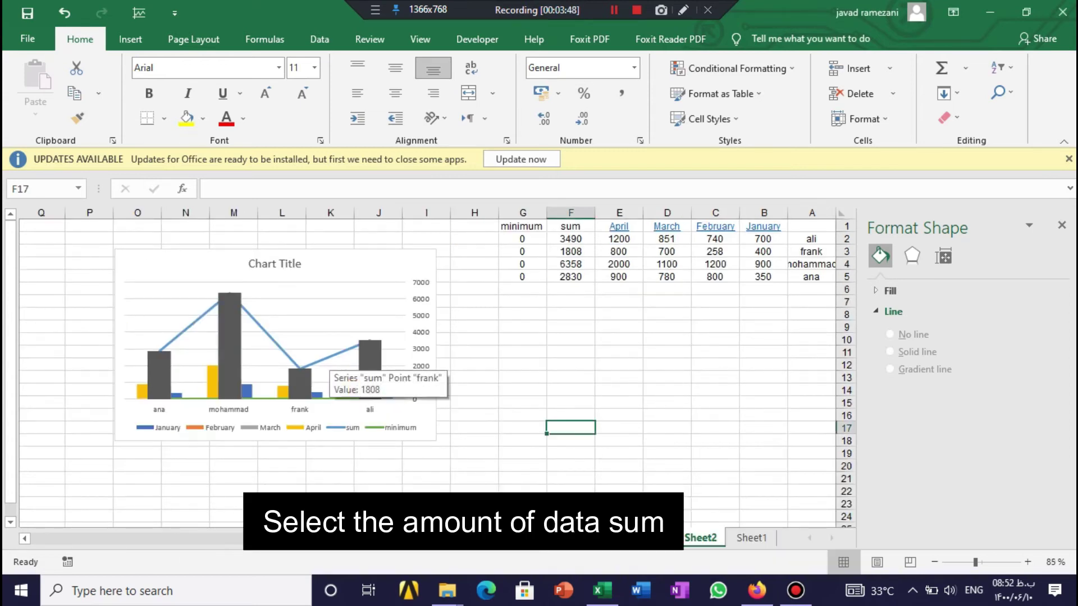
Set the line of both the sum series and the minimum series to No line.
click(303, 368)
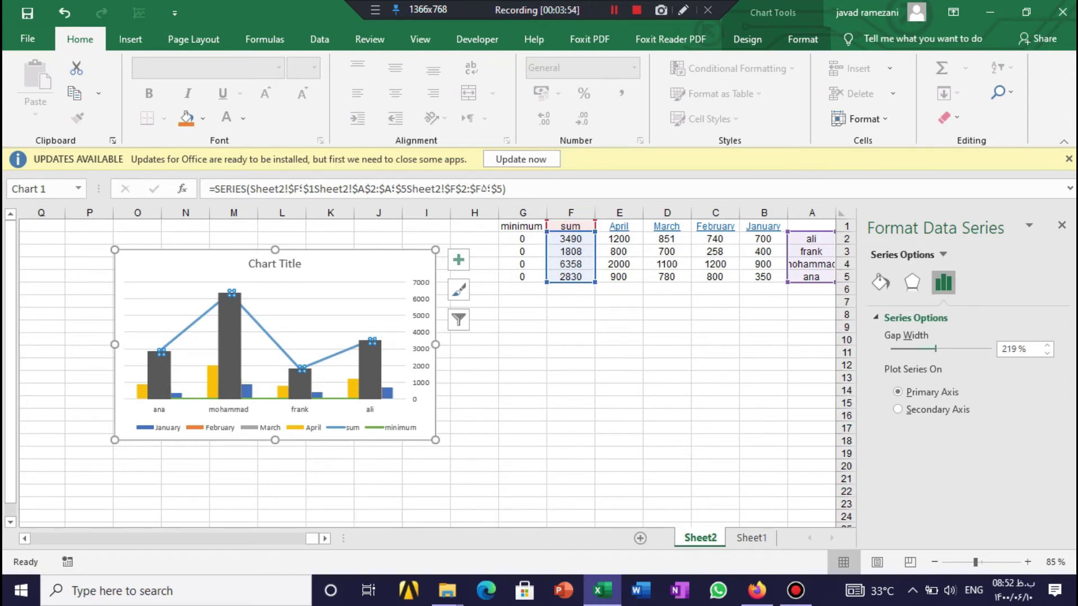
click(880, 282)
click(893, 366)
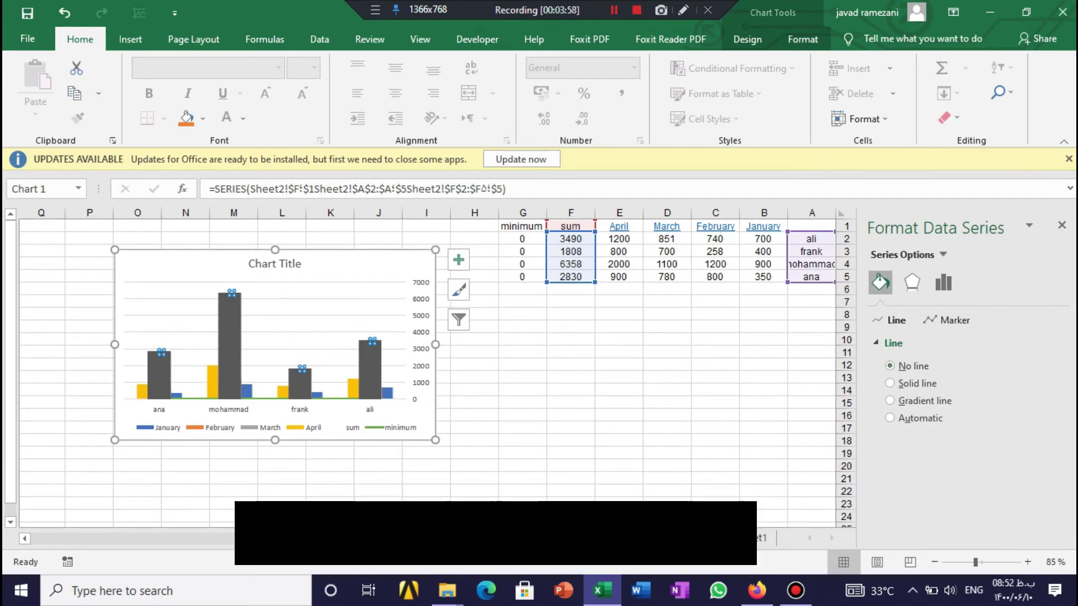
click(337, 400)
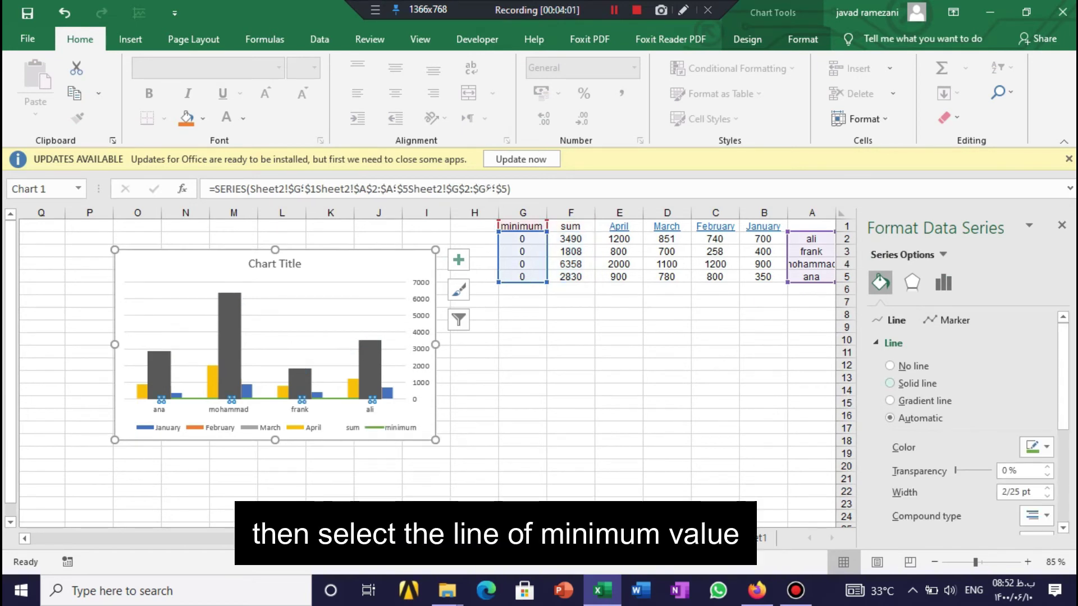
click(893, 366)
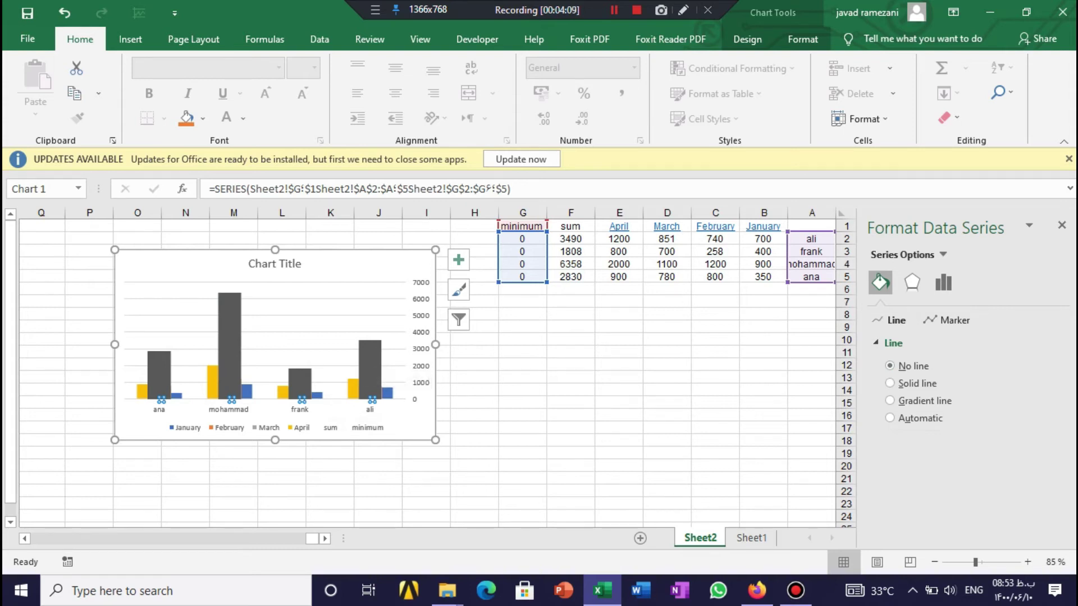
Set the gap width of the sum series to 30% and deselect the chart.
click(370, 365)
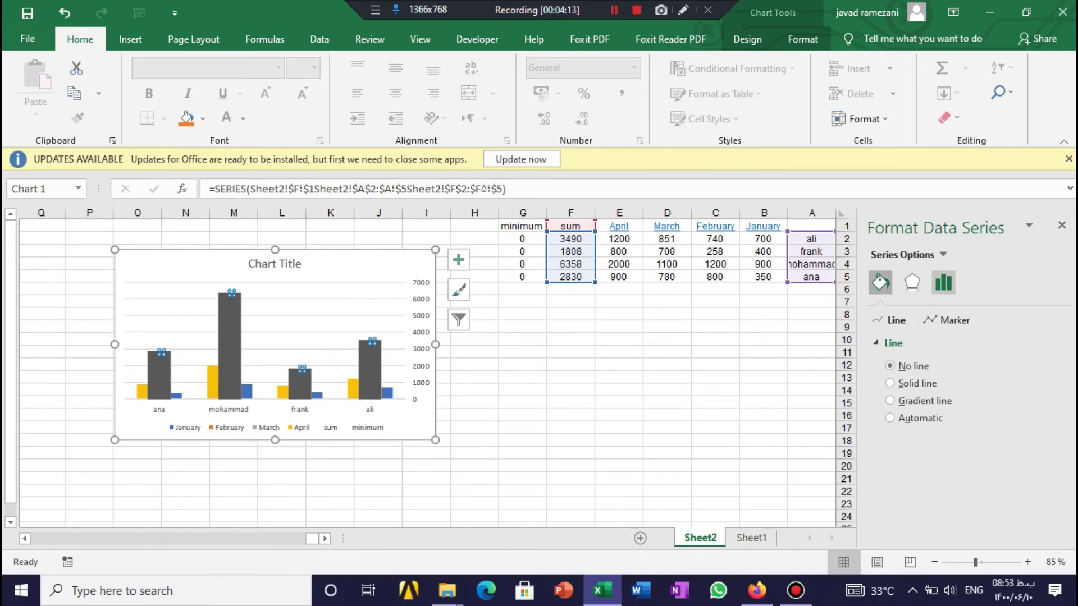
click(943, 282)
click(1015, 349)
text(30)
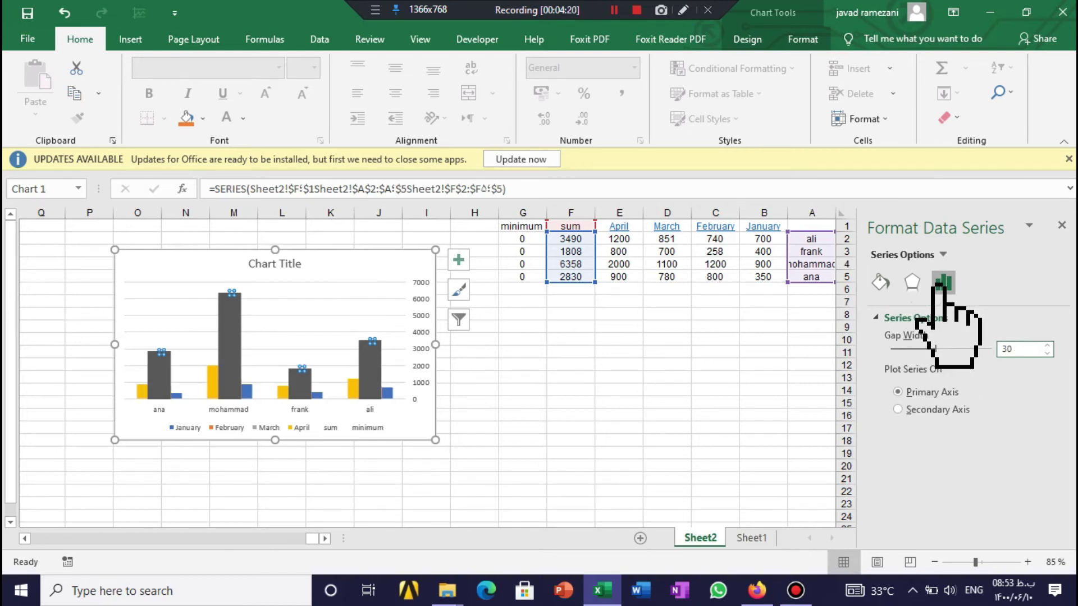
drag(936, 349, 895, 348)
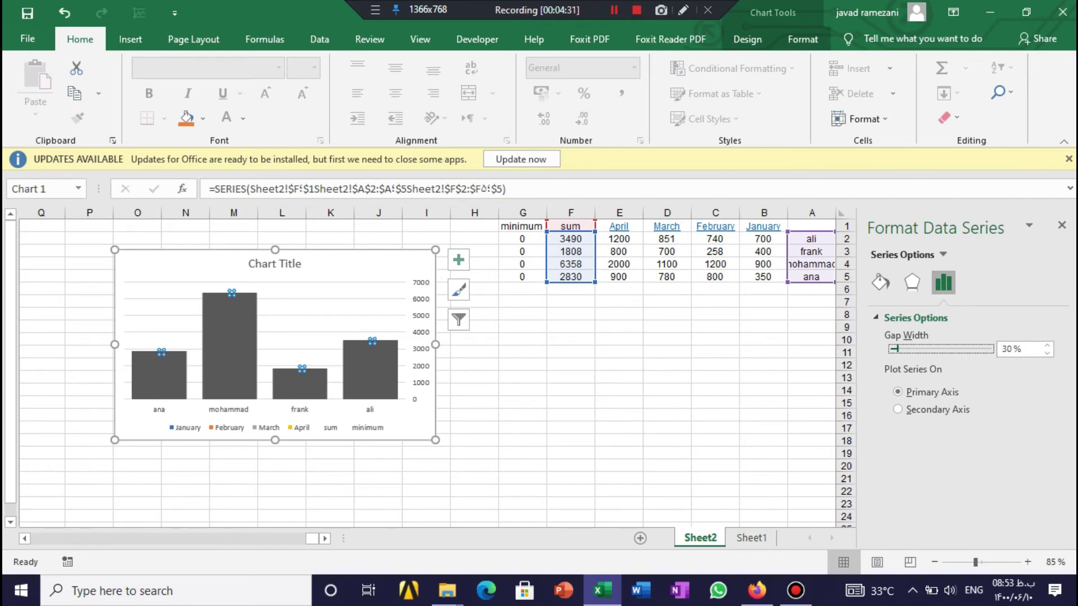
click(475, 378)
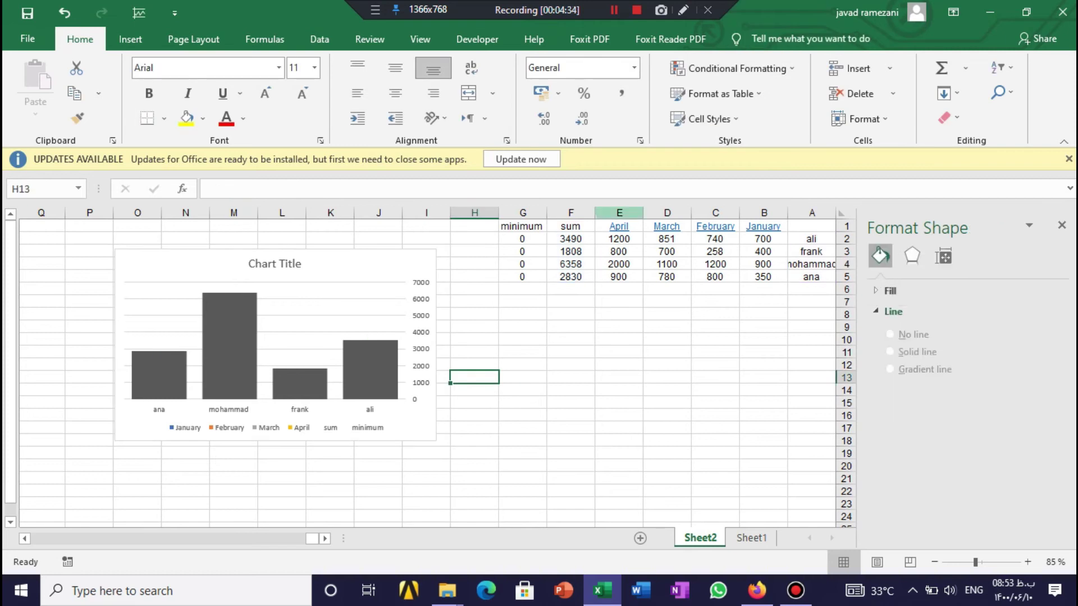
click(615, 10)
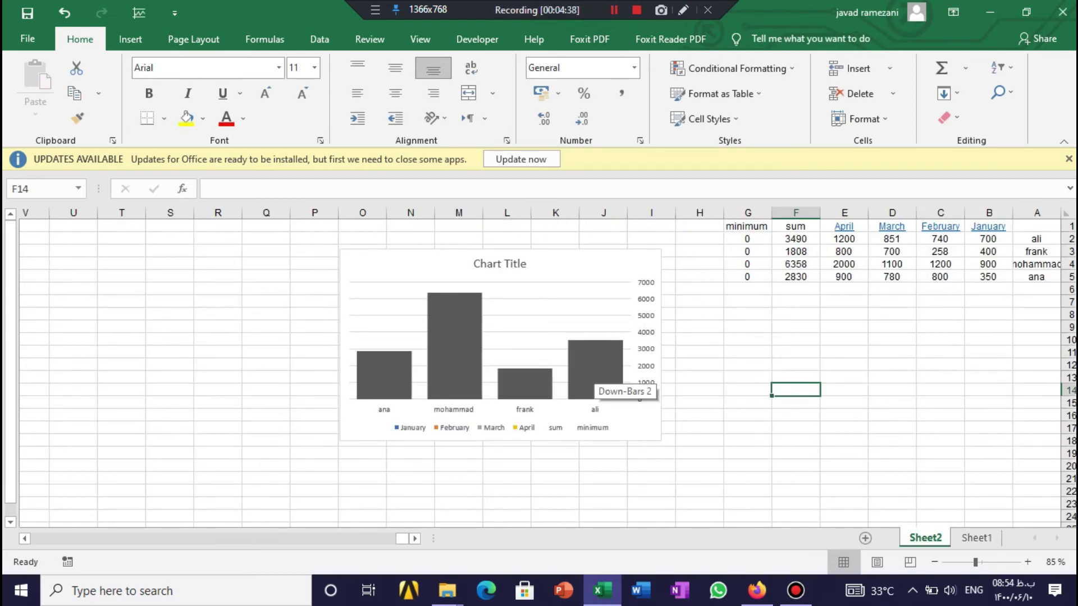
Change the fill of the chart's down bars to Gradient fill.
click(595, 376)
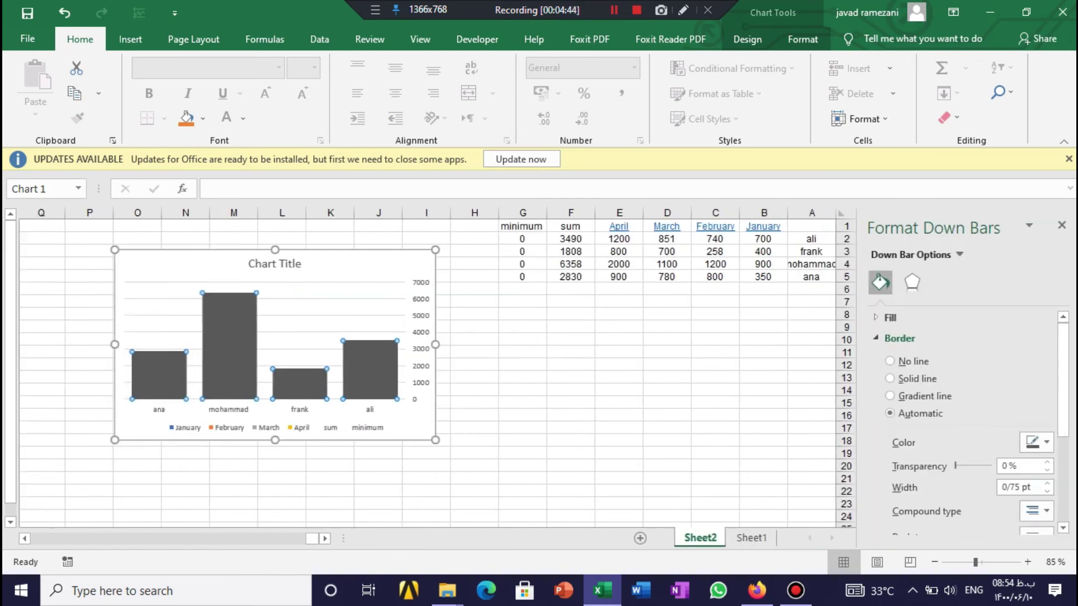
click(891, 318)
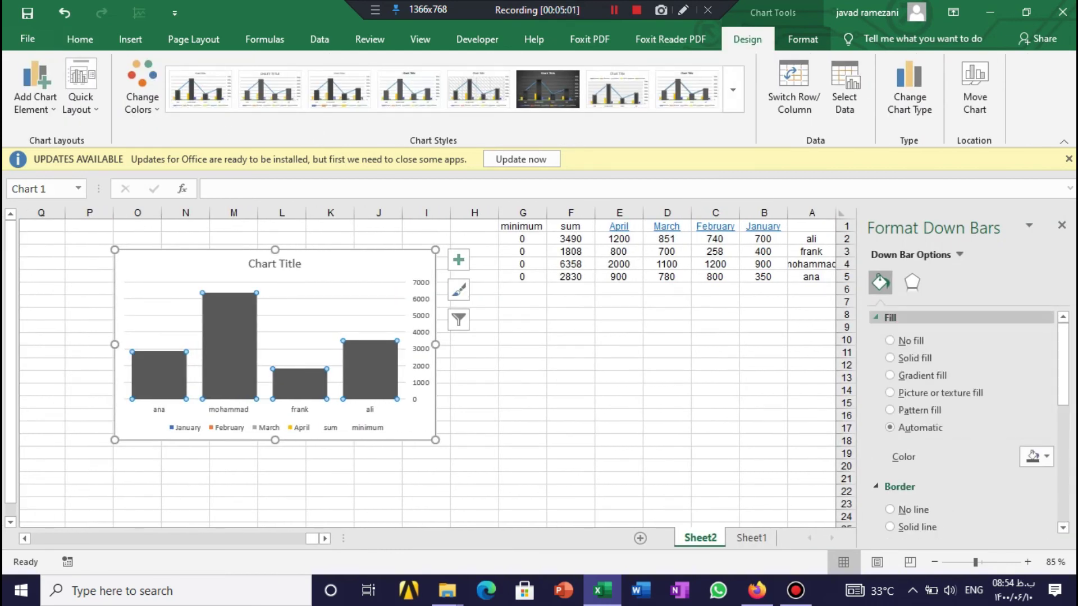
click(890, 375)
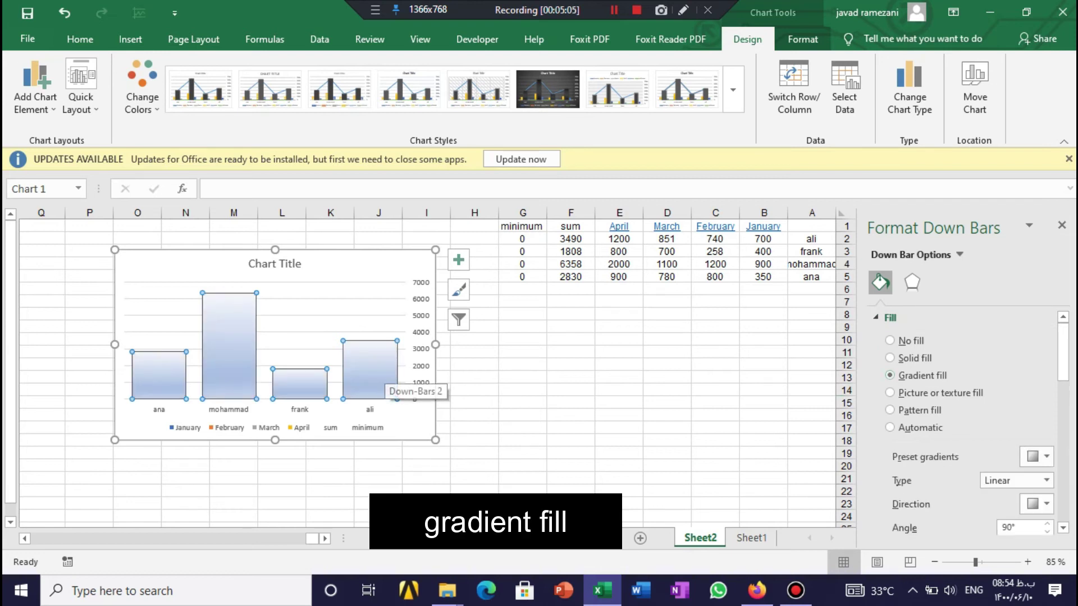
click(614, 10)
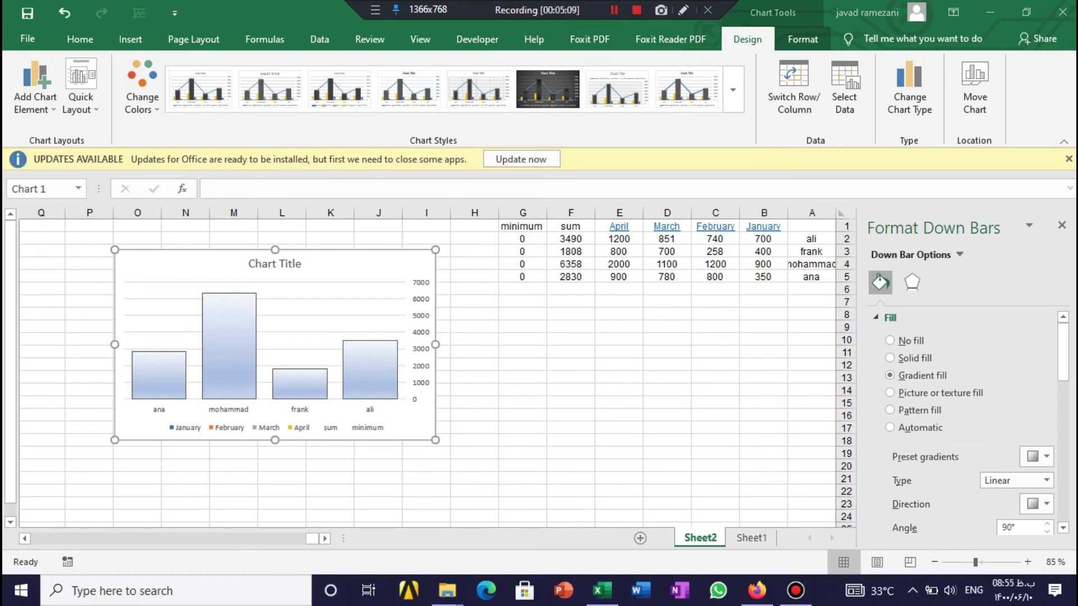
Adjust the gradient stops of the down bars' fill, placing one stop at 18%.
scroll(965, 421, down, 4)
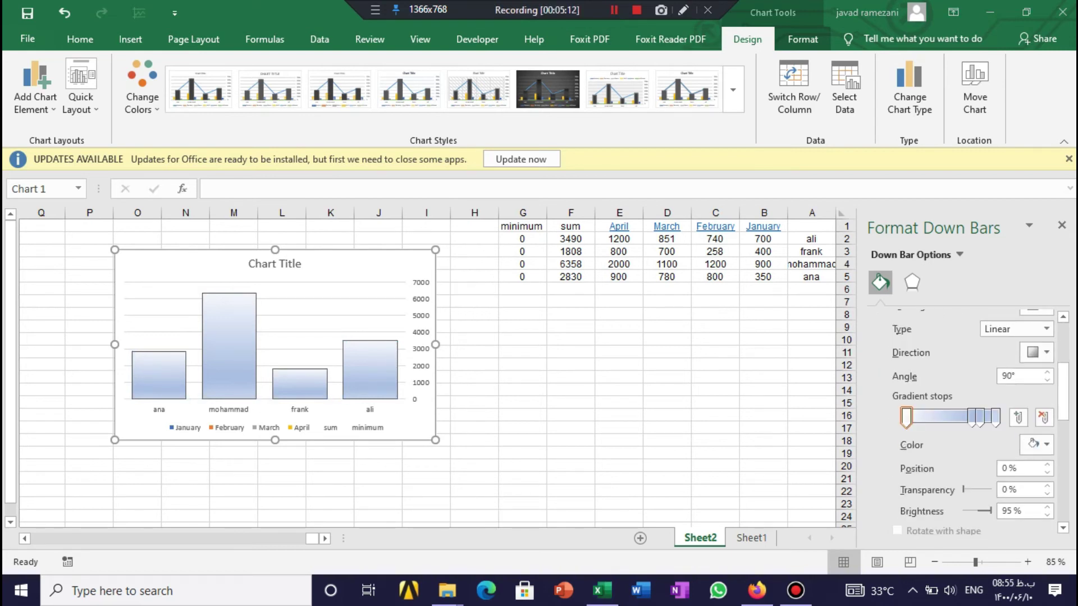
click(1044, 418)
click(1018, 418)
click(1044, 417)
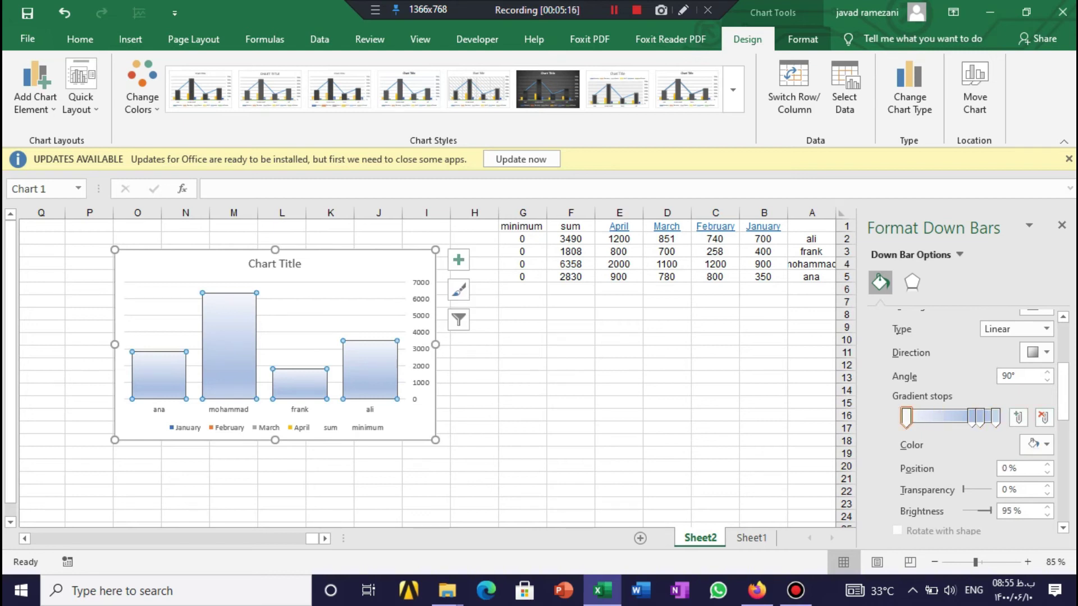
drag(971, 416, 995, 416)
mouse_move(907, 416)
mouse_down()
mouse_move(995, 417)
mouse_move(922, 417)
mouse_up()
Set the 18% gradient stop to 100% transparency and 10% brightness, and move the neighbouring stop further along the gradient.
triple_click(1011, 490)
text(100)
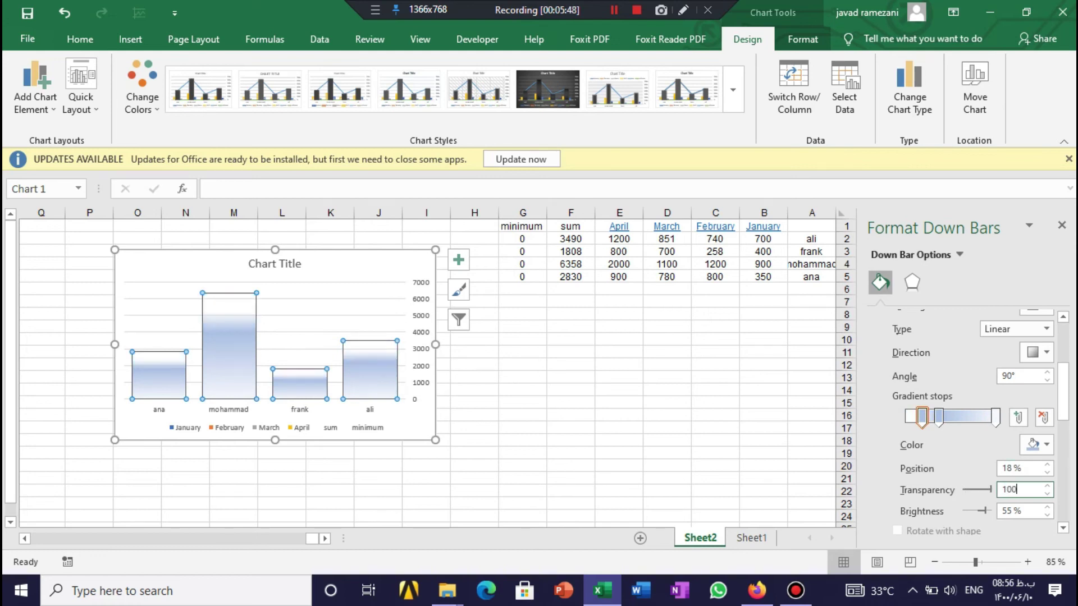
key(Tab)
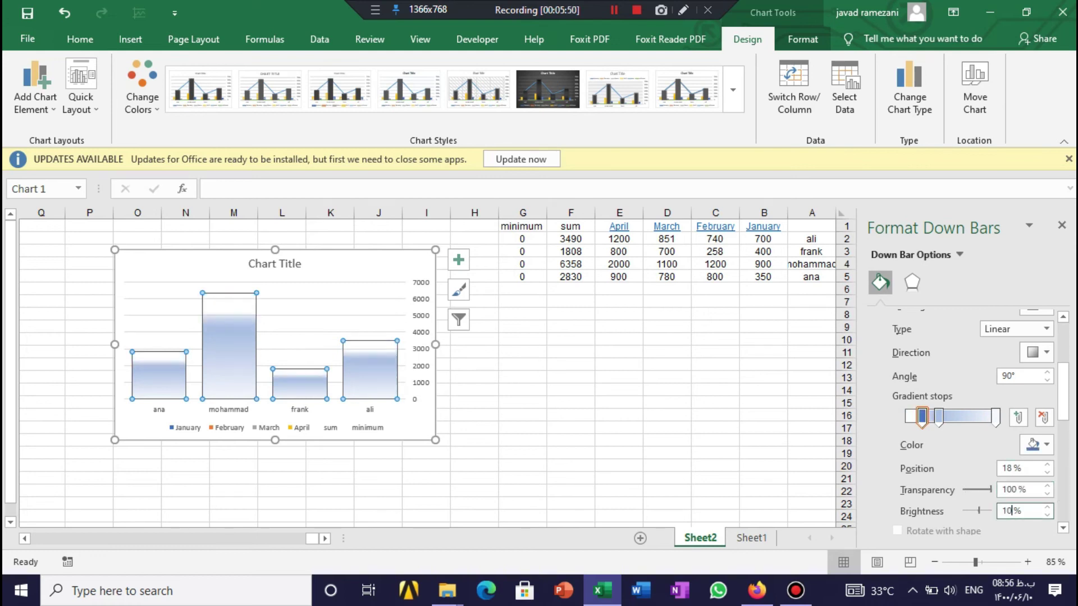
drag(938, 417, 971, 417)
click(995, 416)
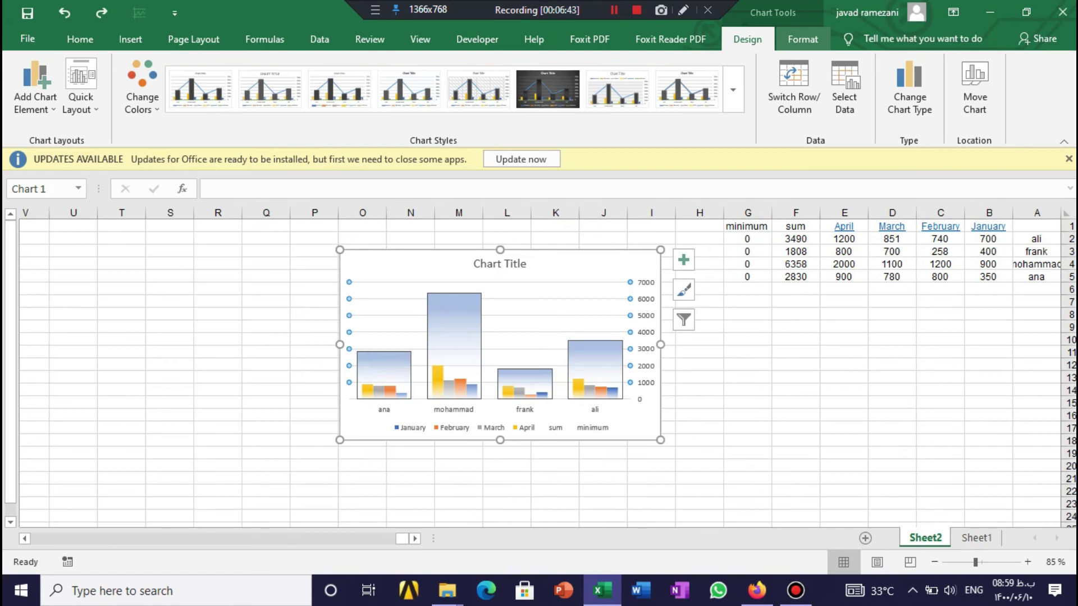
Select the sum series in the chart and add plain data labels to it.
click(803, 39)
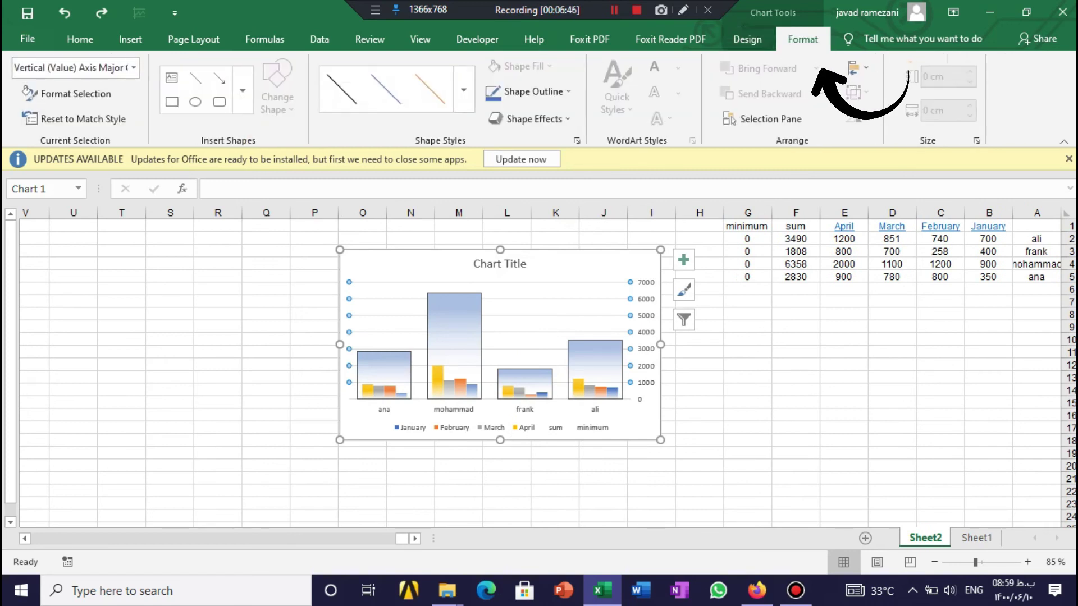
click(133, 67)
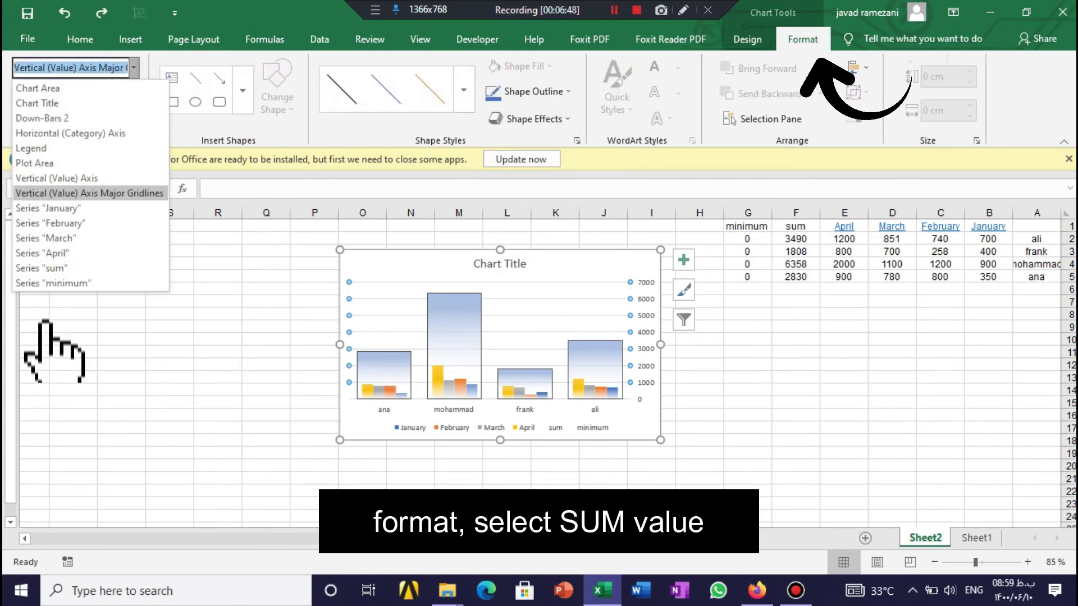
click(45, 273)
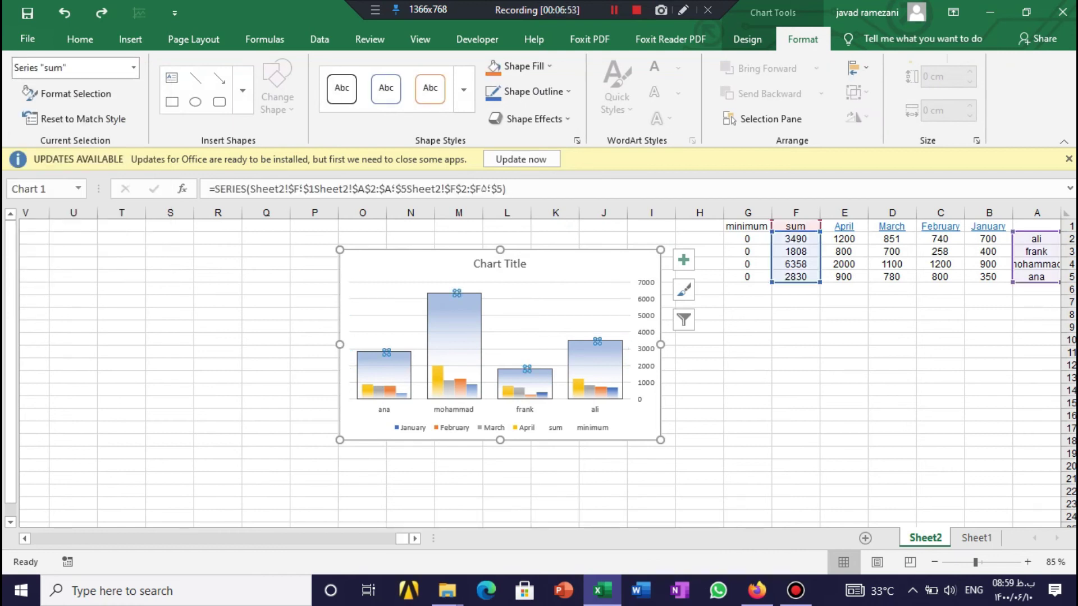
right_click(596, 345)
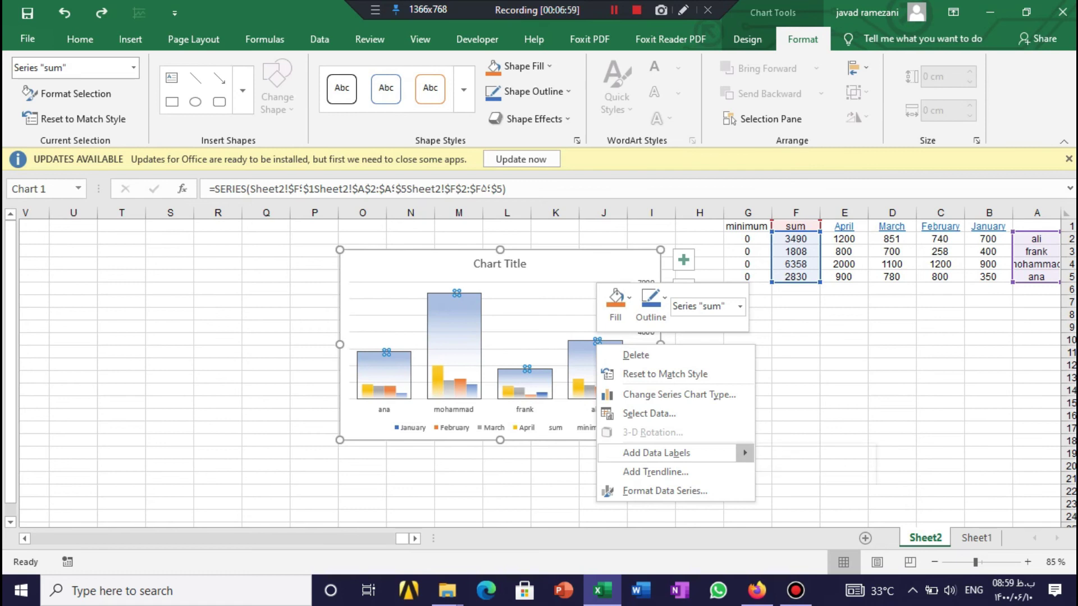
mouse_move(674, 452)
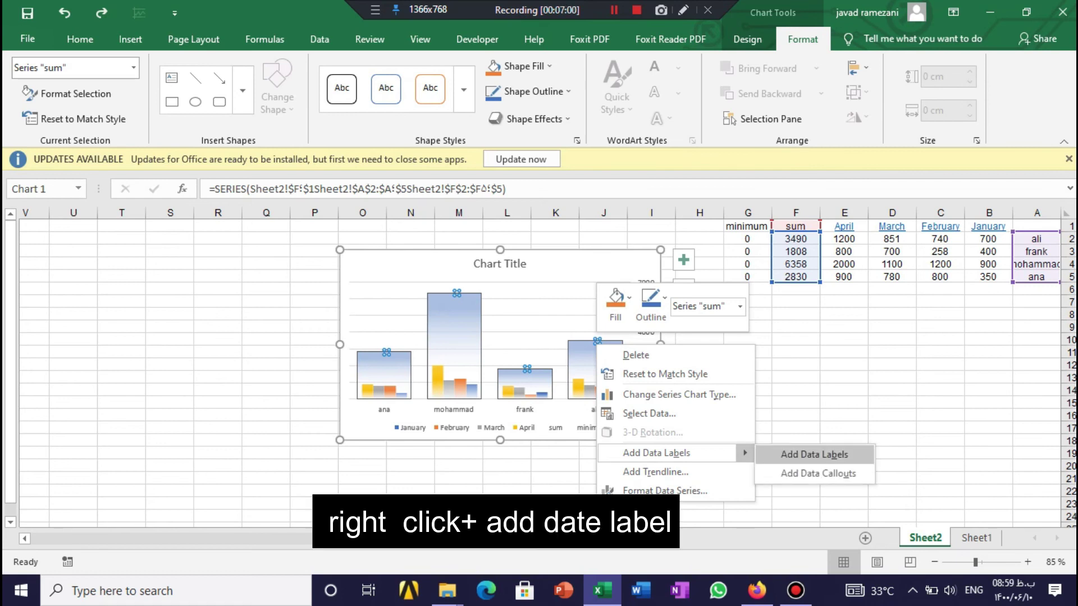
click(814, 454)
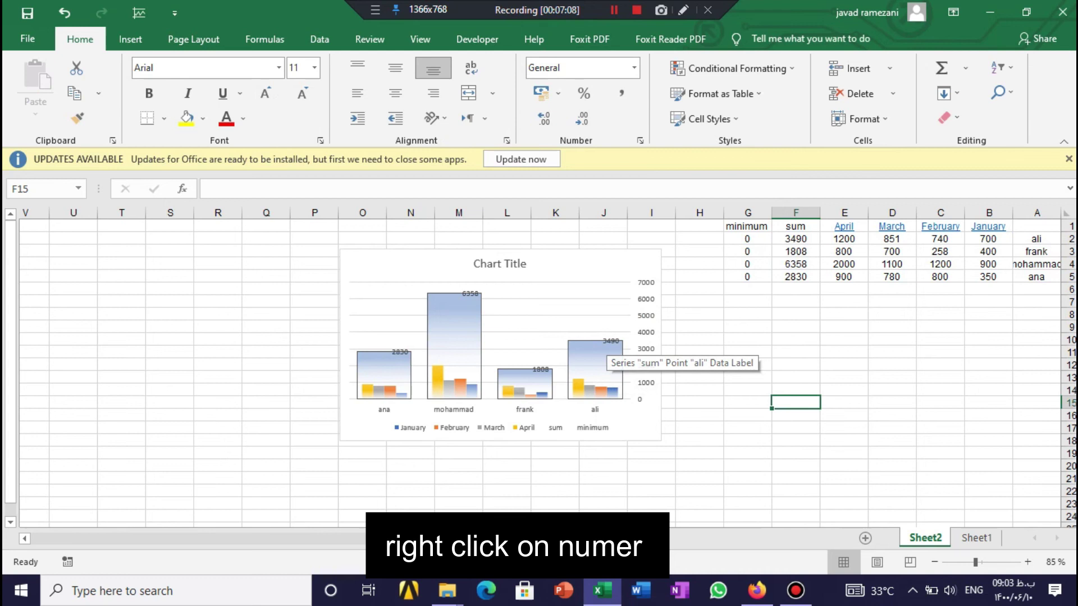
Set the label position of the sum series' data labels to Above.
right_click(610, 341)
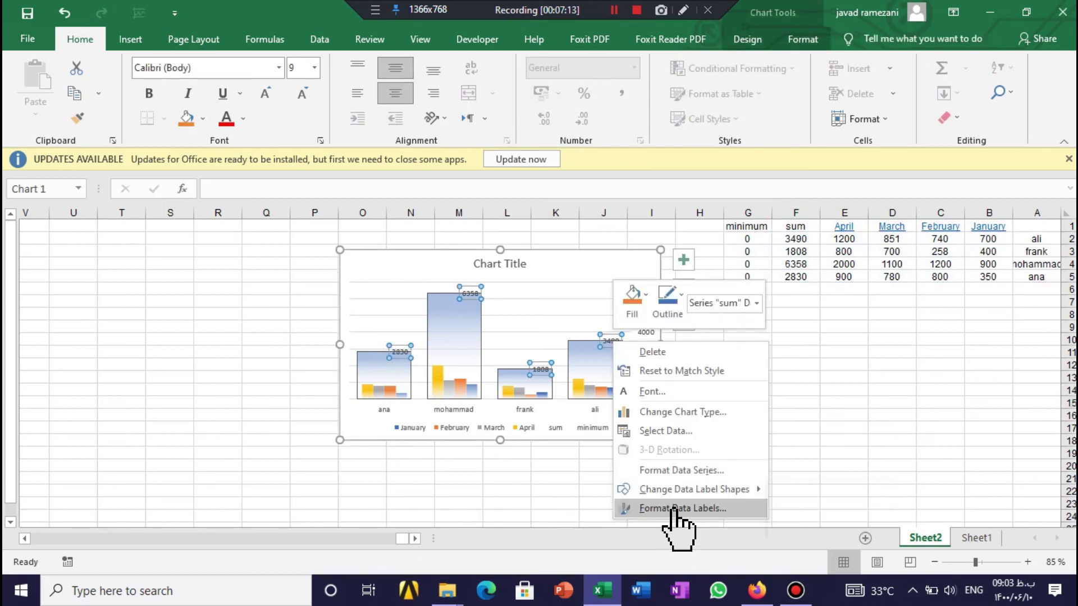
click(672, 508)
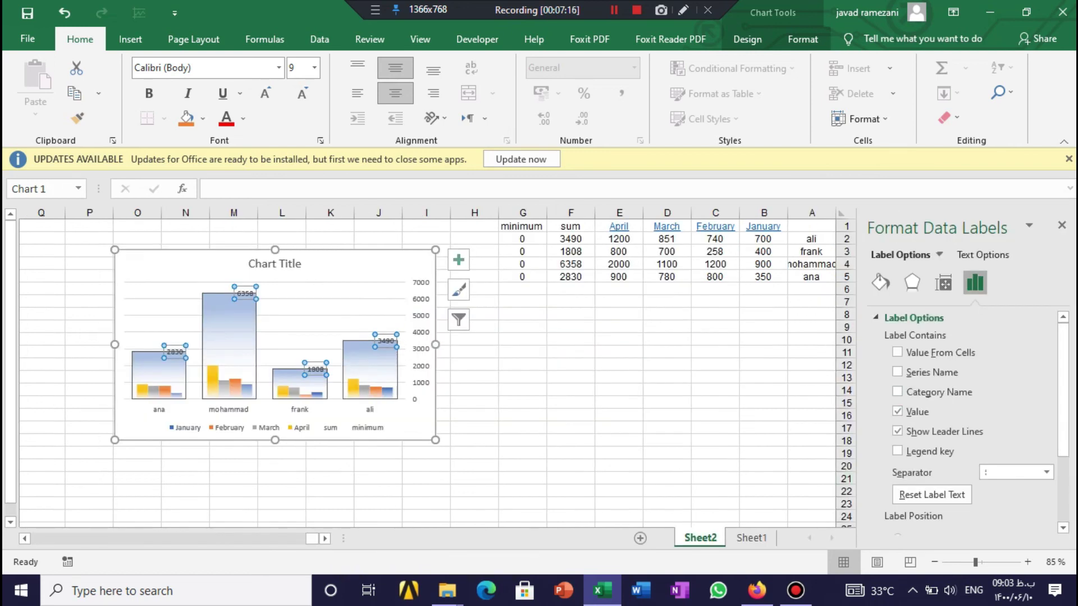
scroll(966, 421, down, 3)
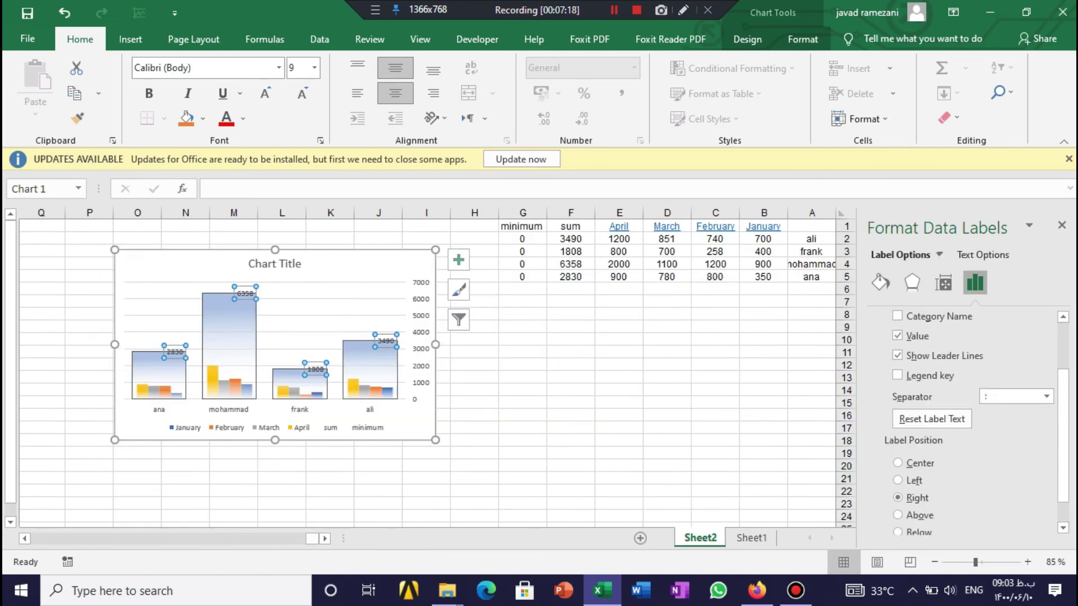
click(909, 517)
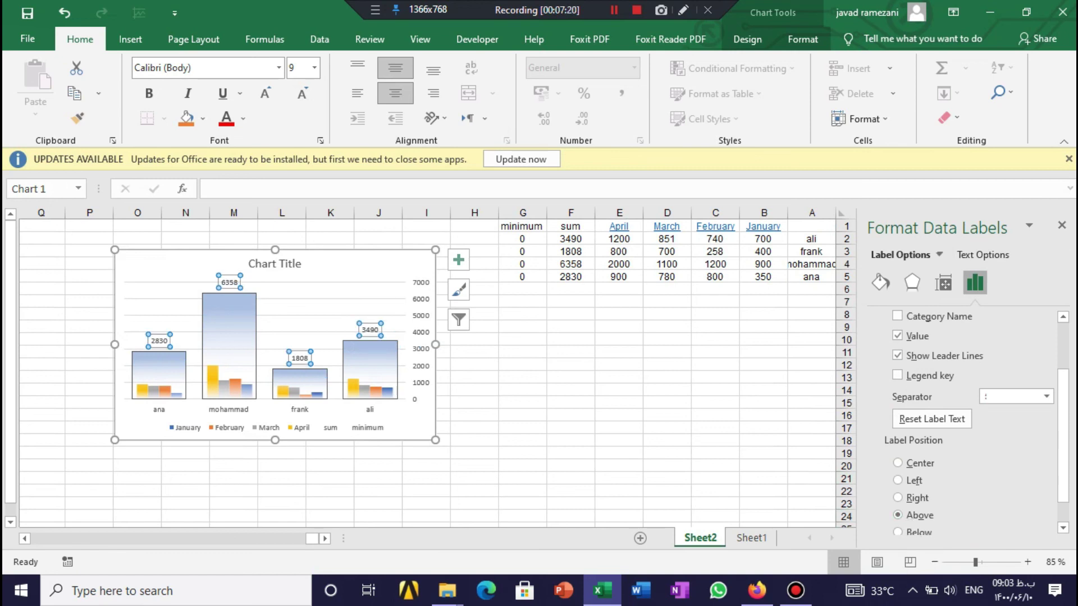
click(1062, 226)
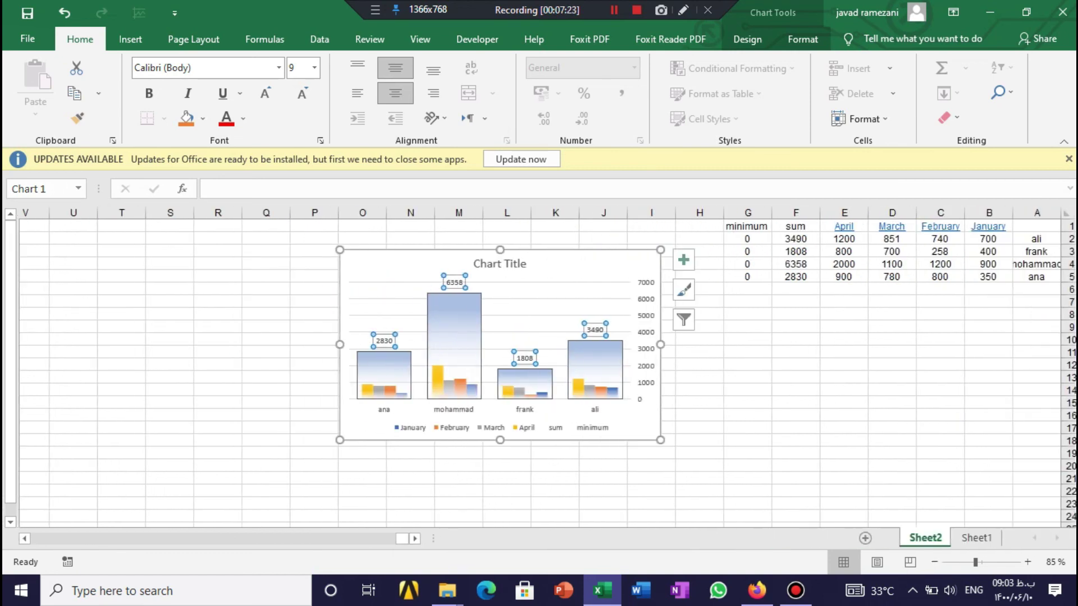
Change the shape of the sum series' data labels to a rectangular callout.
right_click(596, 332)
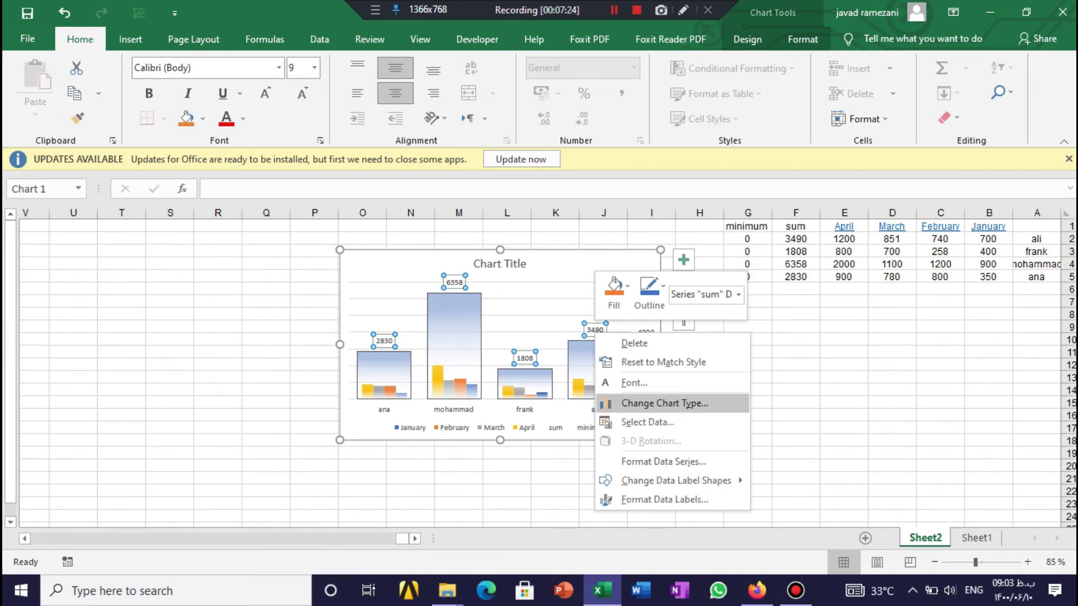
mouse_move(674, 480)
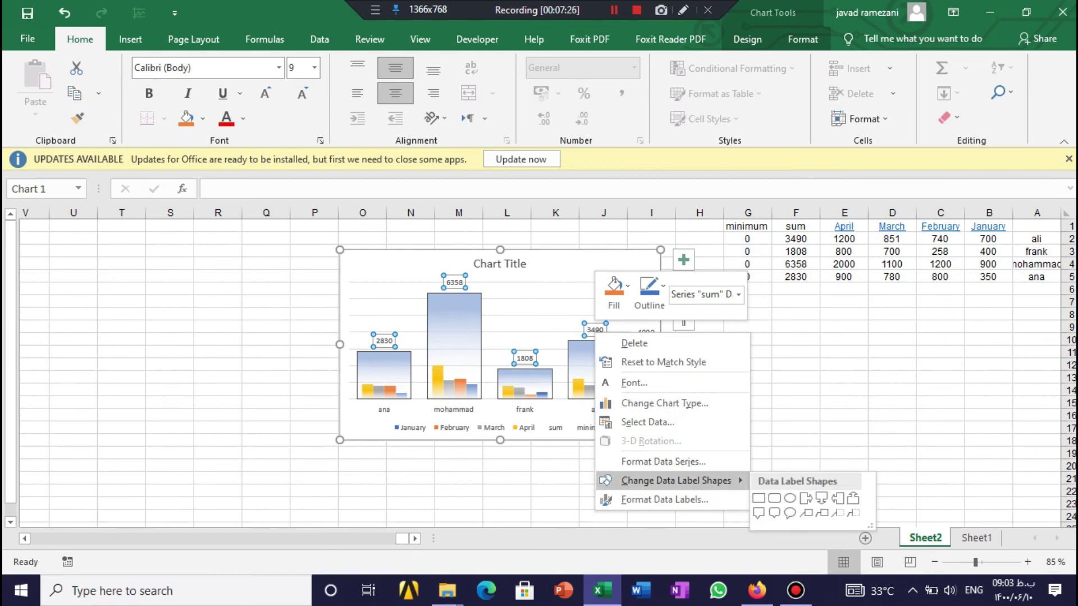
key(Escape)
key(Escape)
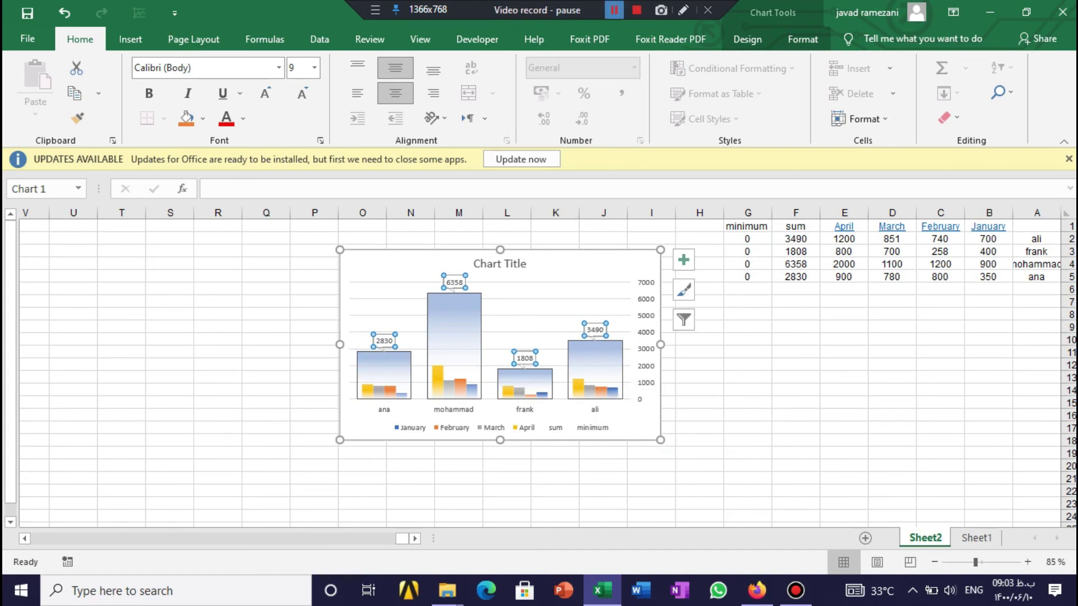
click(614, 10)
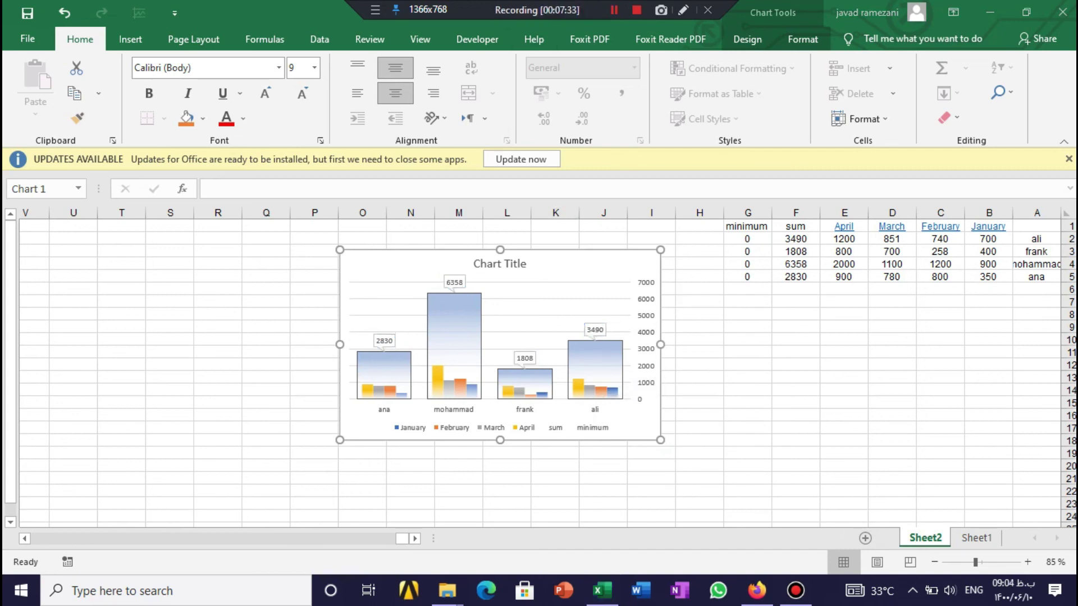
Give the sum series' data labels a black font colour and an orange fill.
click(595, 331)
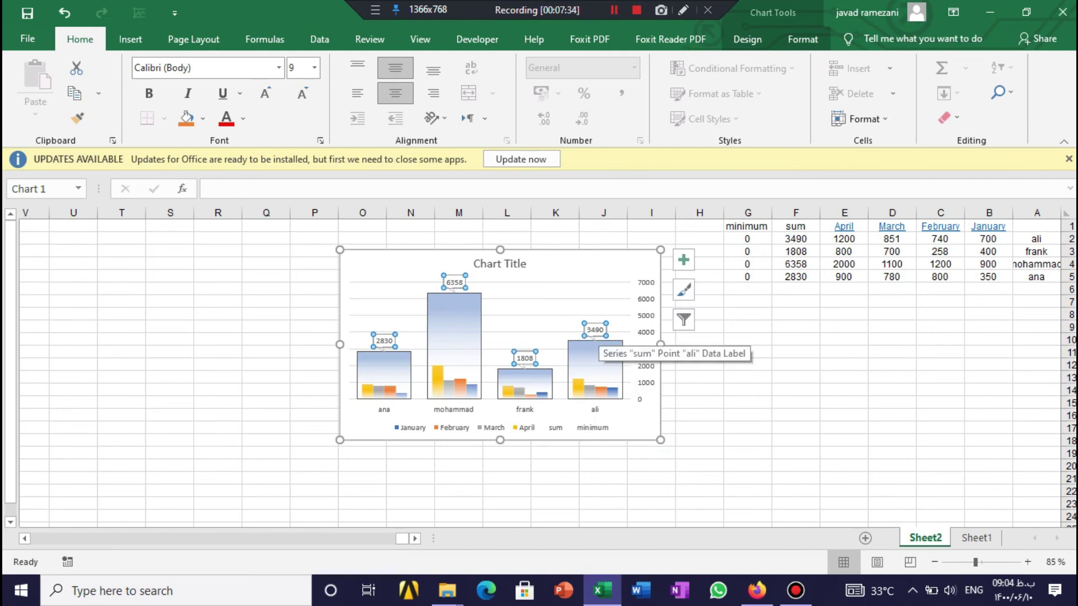
click(226, 118)
click(244, 118)
click(247, 137)
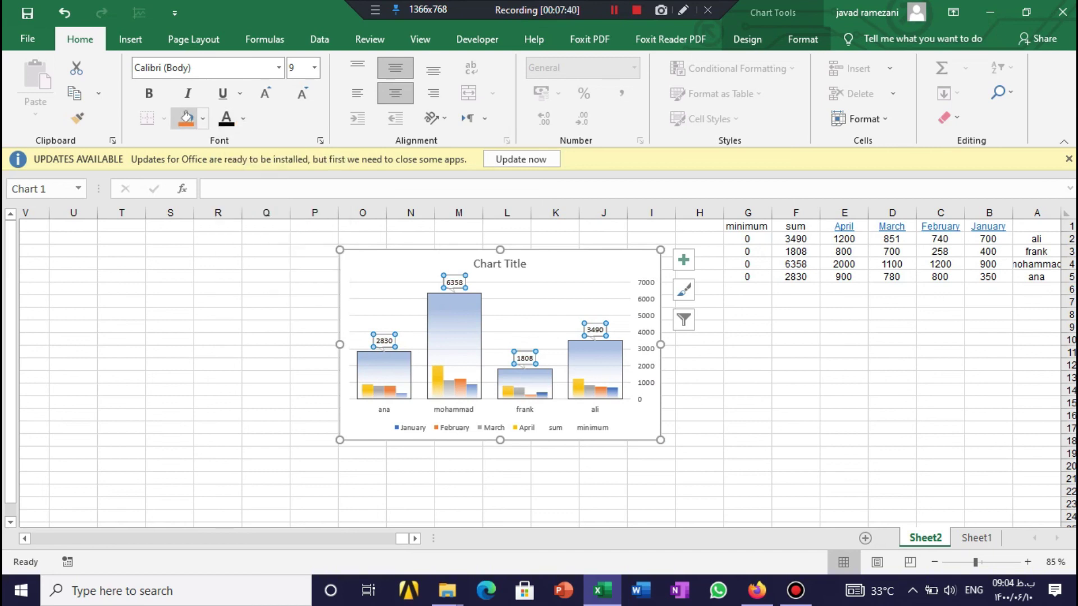
click(186, 118)
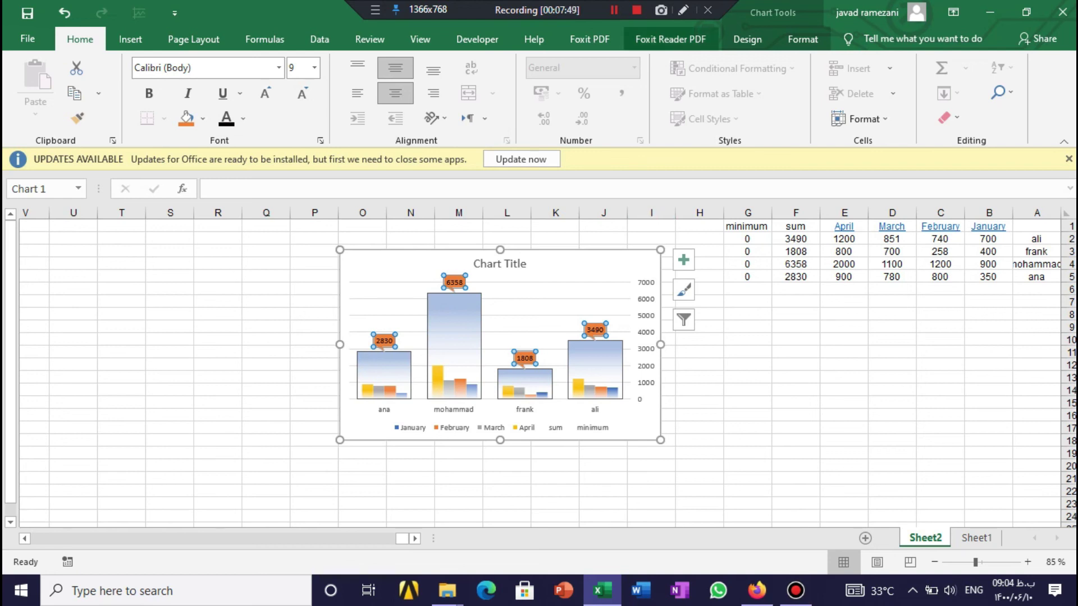
click(614, 10)
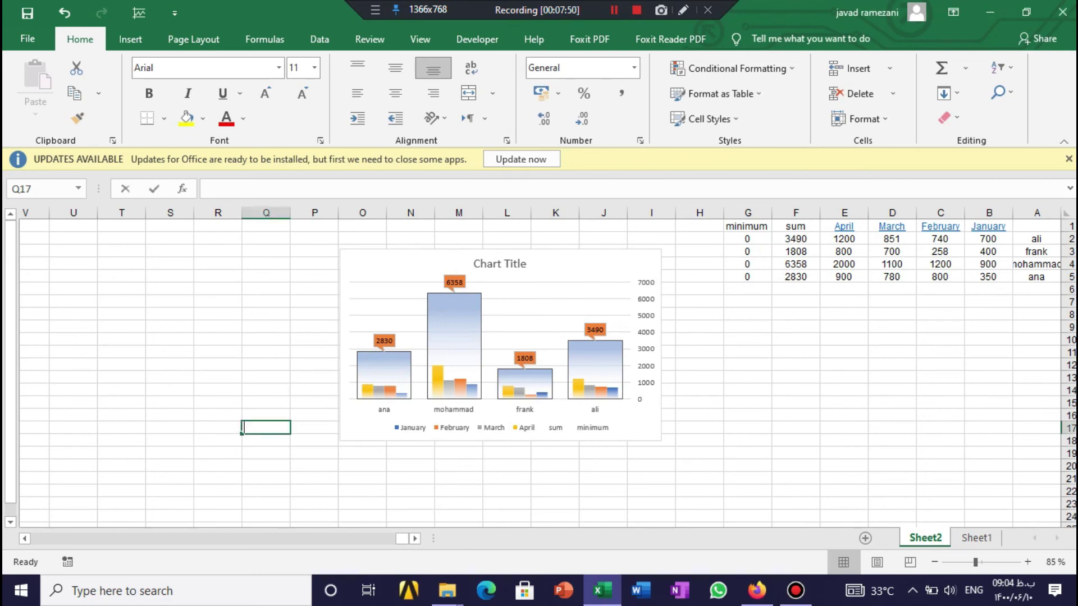
Set the March income in cell D3 to 1500.
double_click(893, 251)
double_click(892, 251)
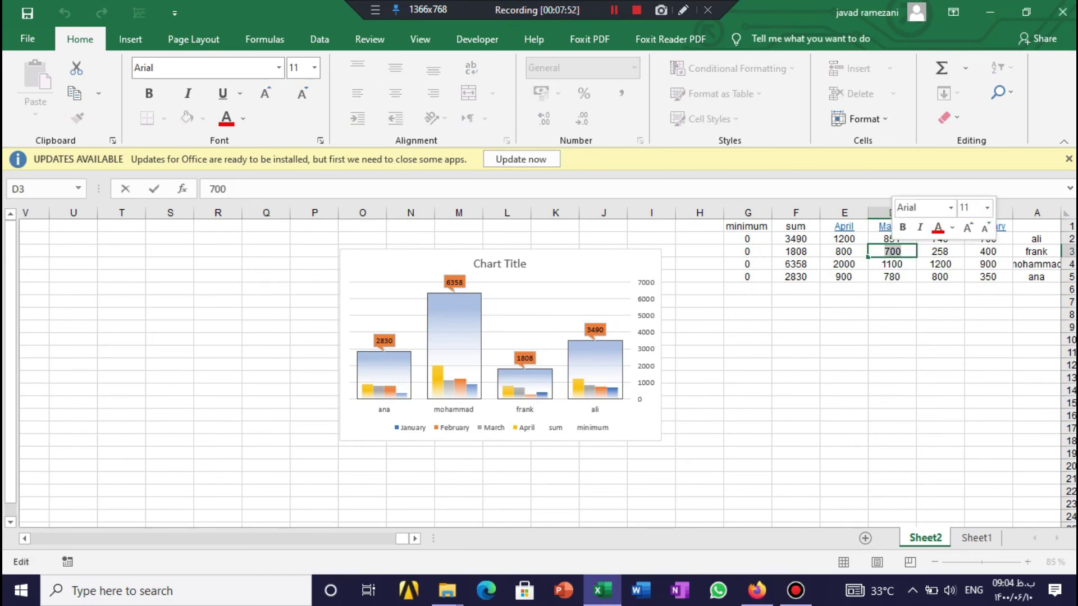
text(1500)
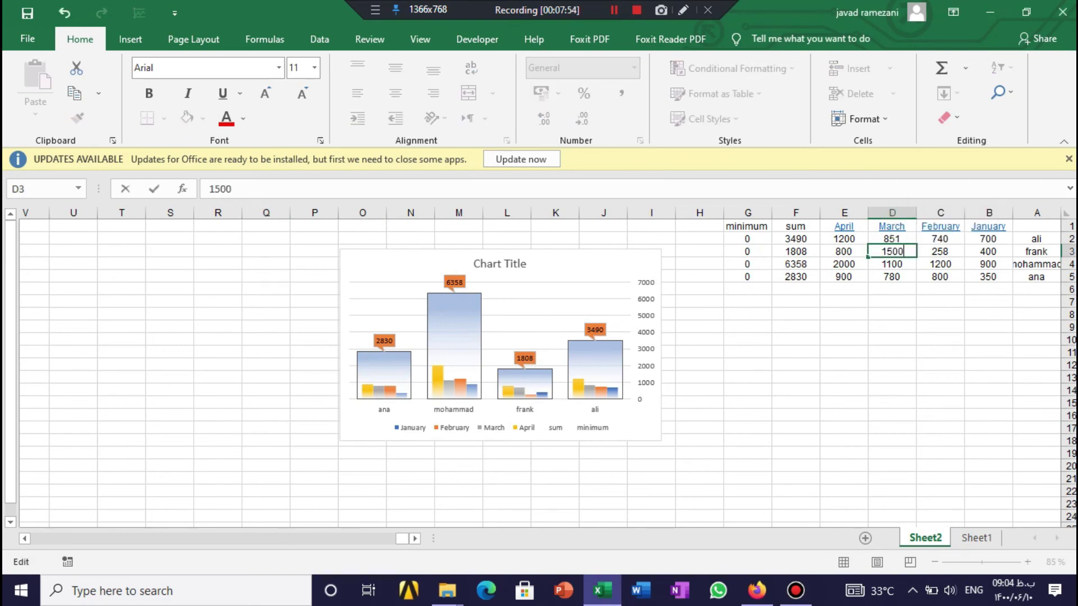
click(844, 415)
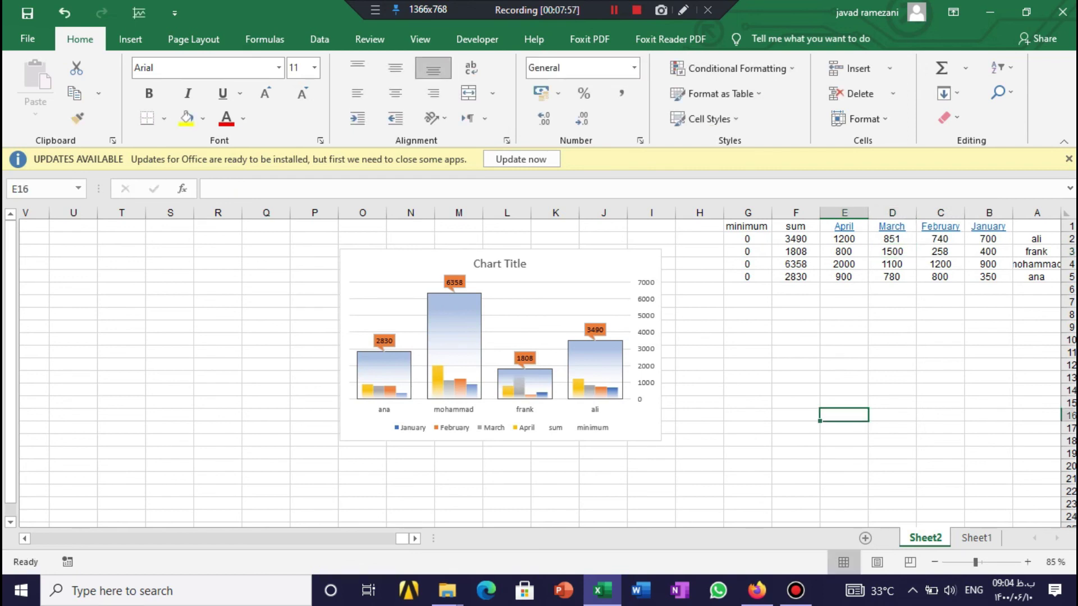